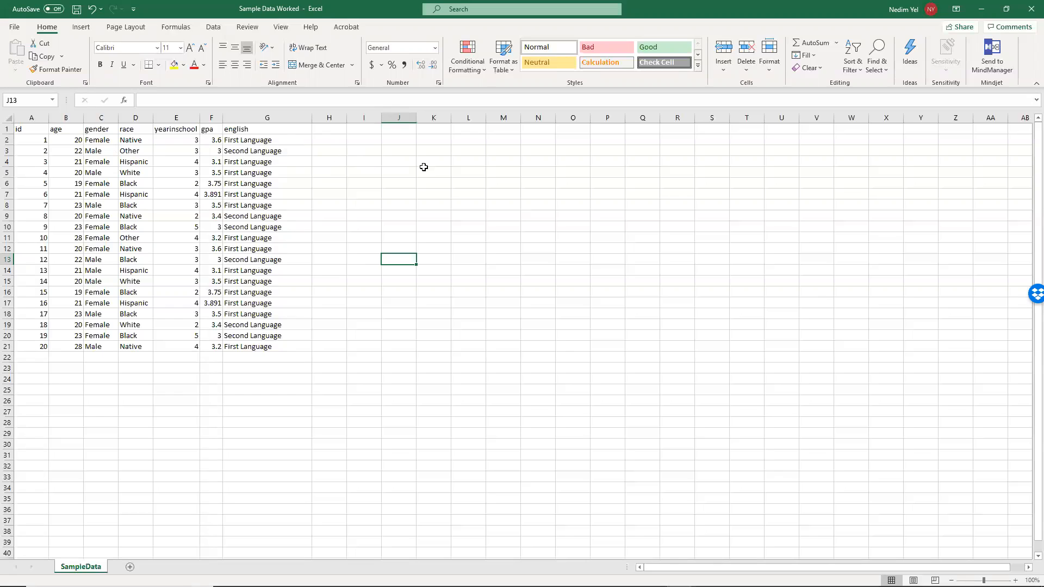
- Start a PivotTable from the SampleData range A1:G21, including the header row
left_click(493, 169)
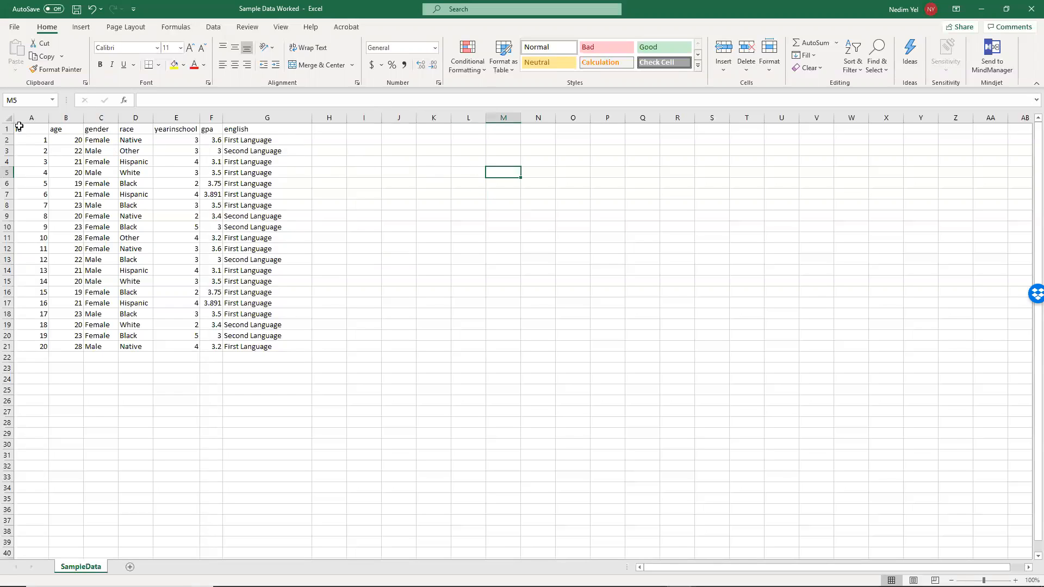
left_click_drag(19, 127, 250, 356)
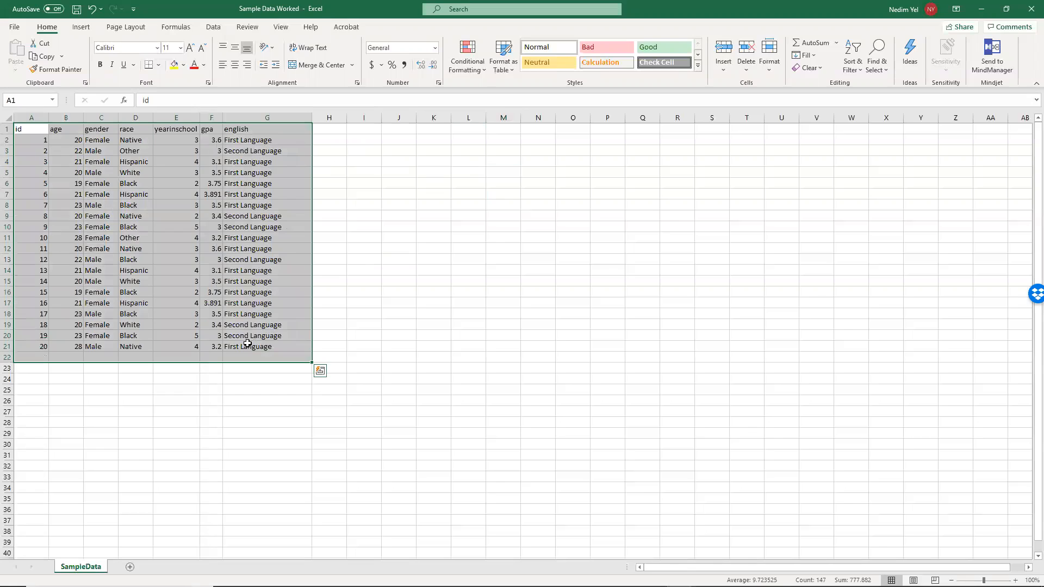
left_click(83, 27)
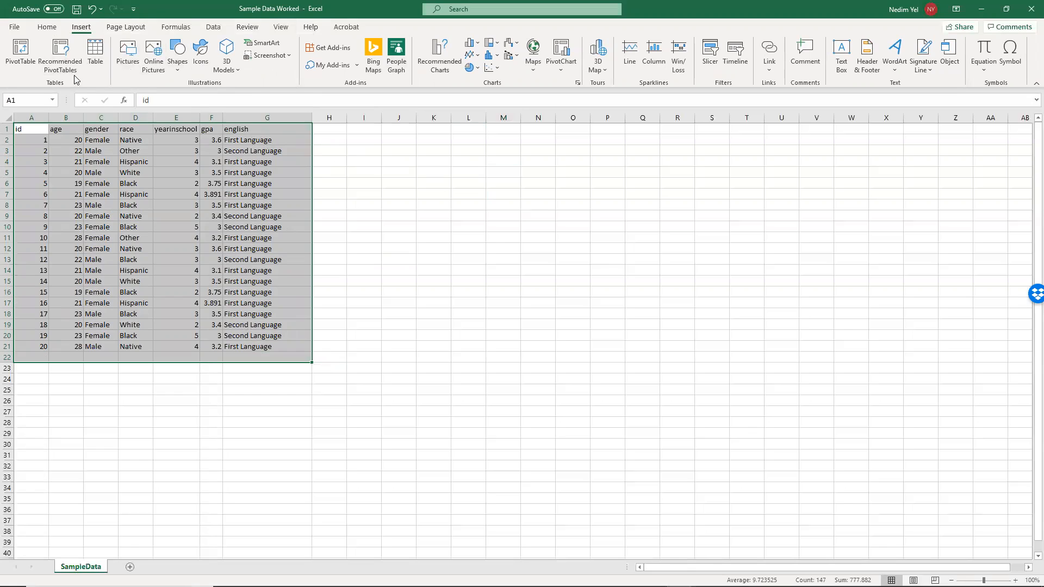
left_click_drag(21, 127, 253, 349)
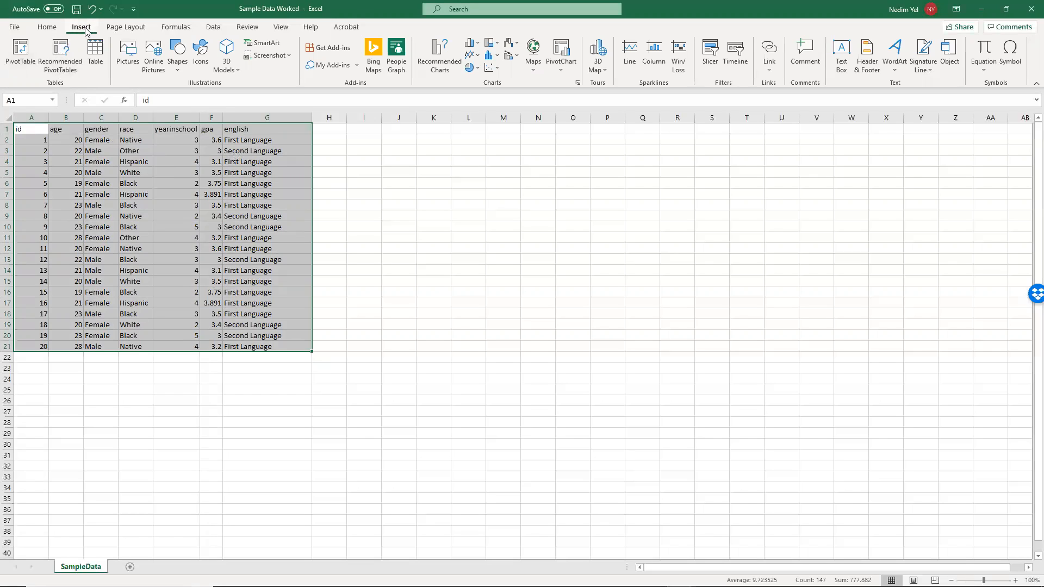
left_click(22, 55)
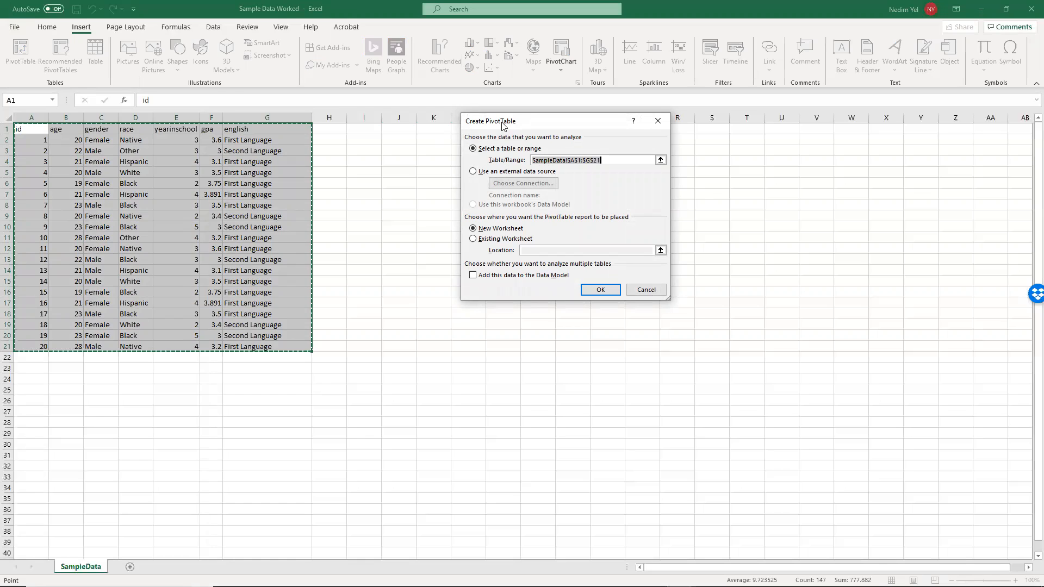
- Place the PivotTable on the existing worksheet at cell I2 and create it
left_click_drag(502, 125, 523, 114)
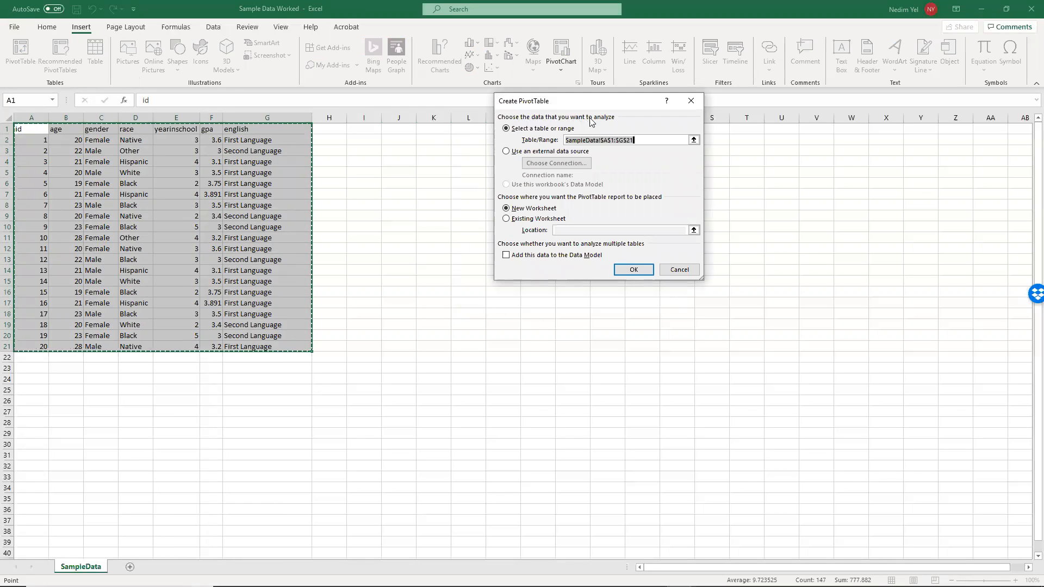
left_click(511, 130)
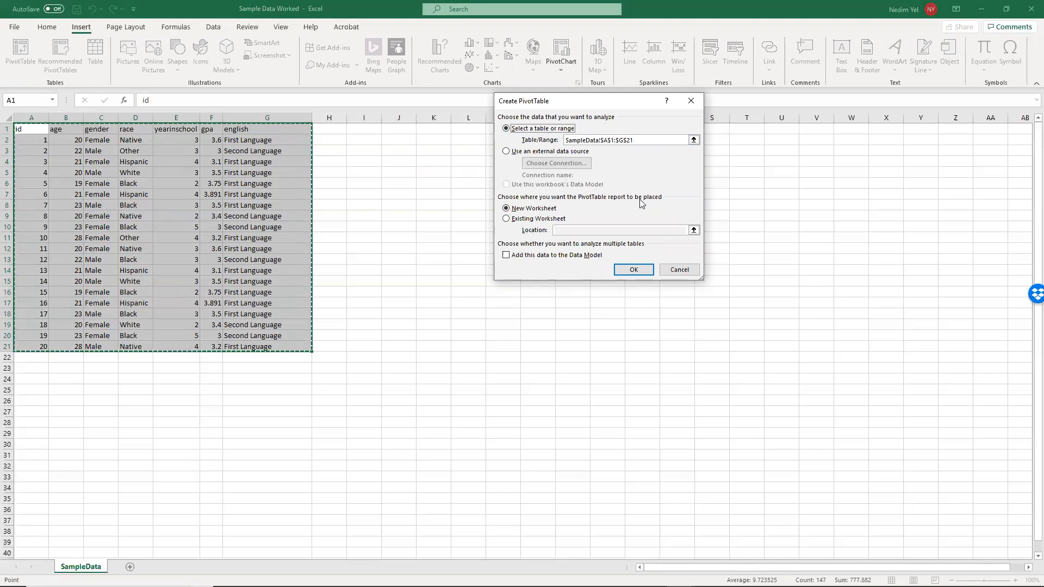
left_click(506, 221)
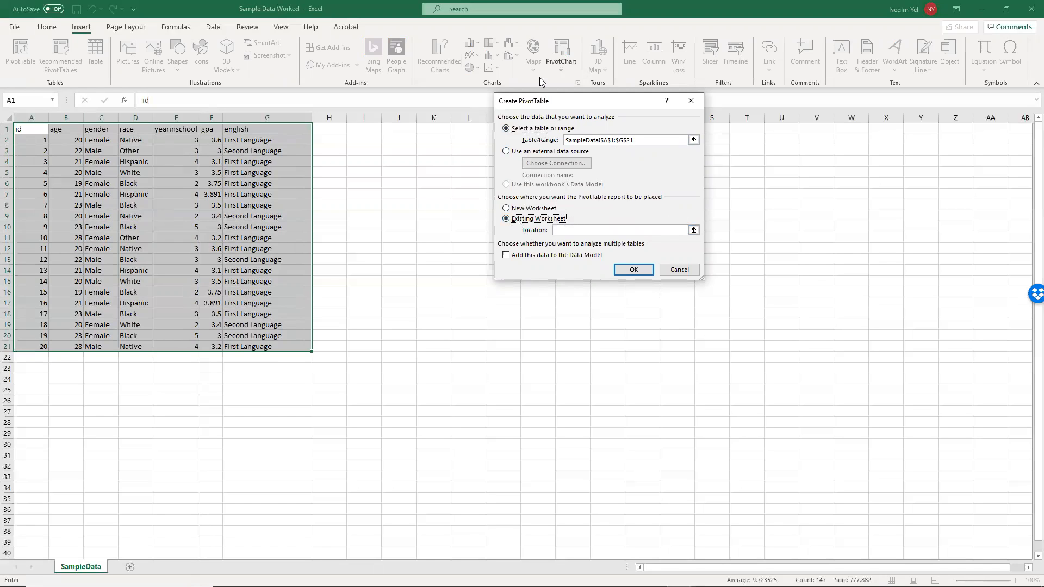
left_click_drag(543, 100, 743, 60)
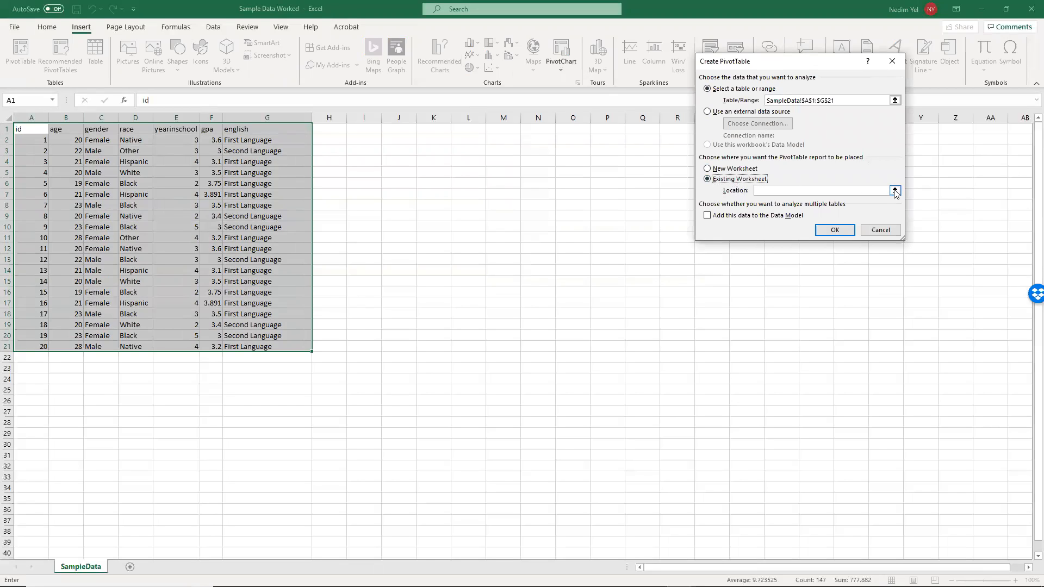
left_click(894, 192)
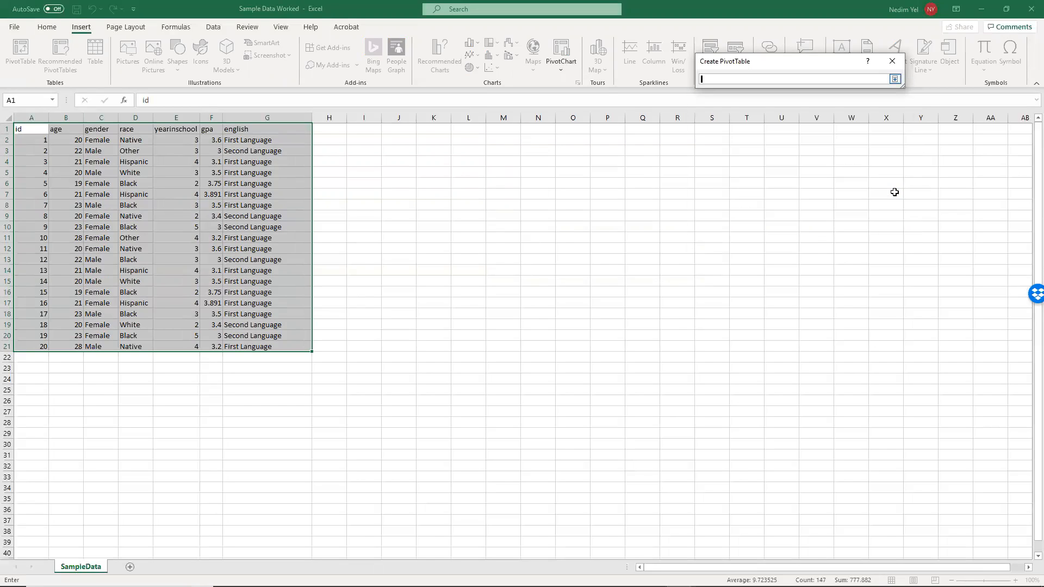
left_click(364, 142)
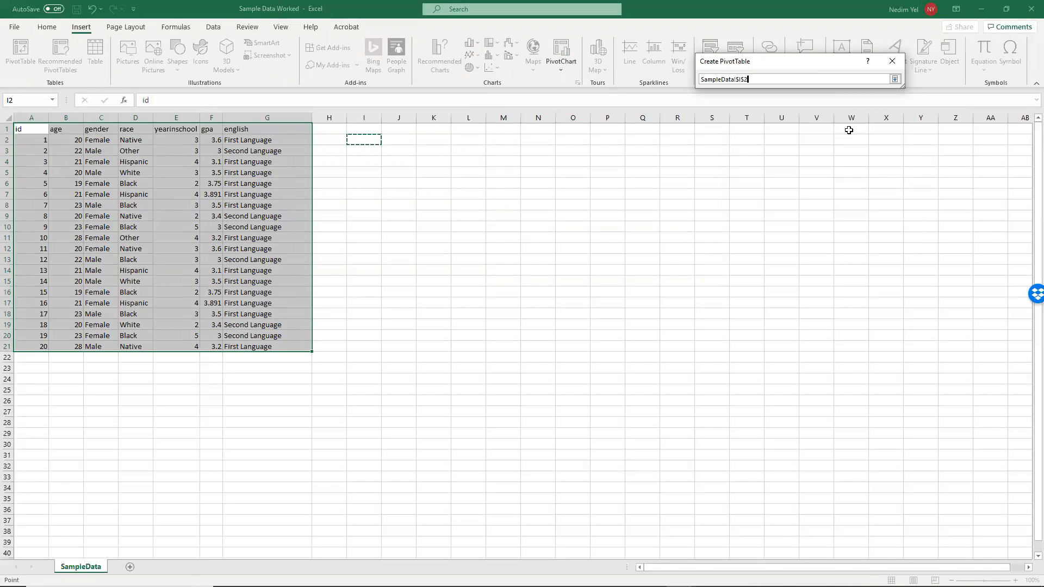
left_click(895, 80)
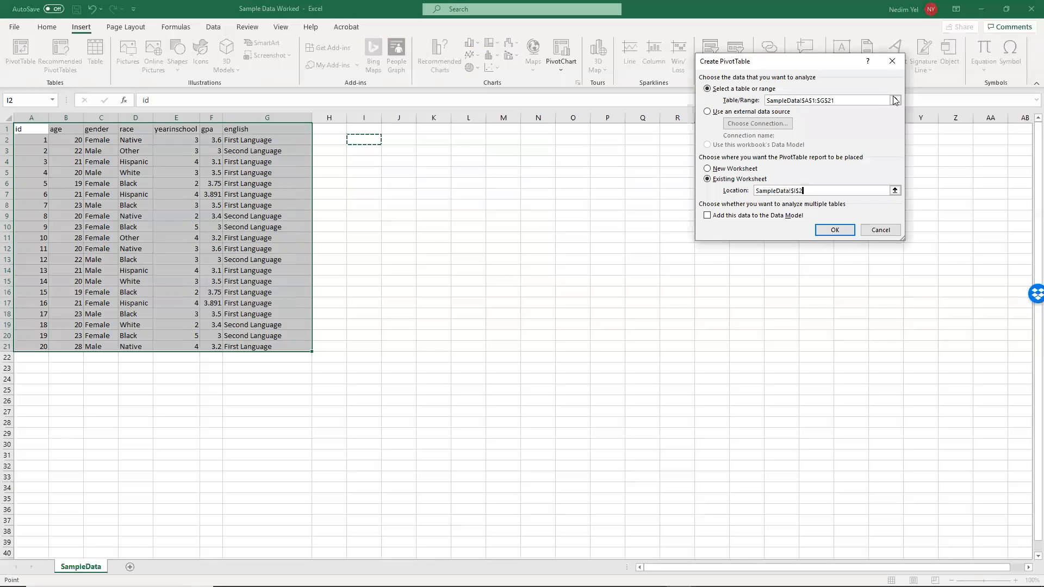
left_click(830, 231)
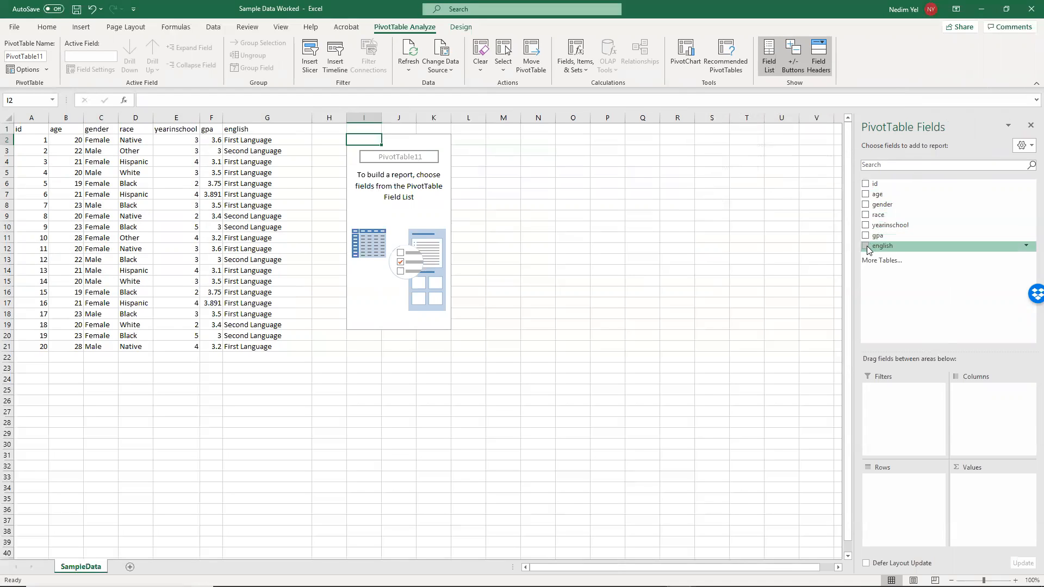
- Use race as the PivotTable's row field and also add it as a counted value field
left_click(866, 216)
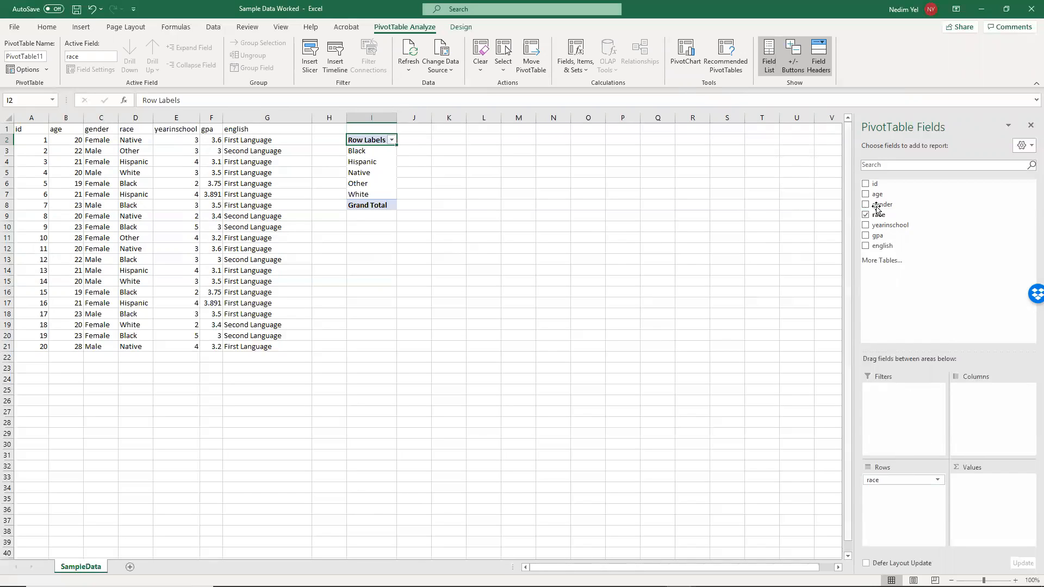
left_click_drag(889, 215, 945, 453)
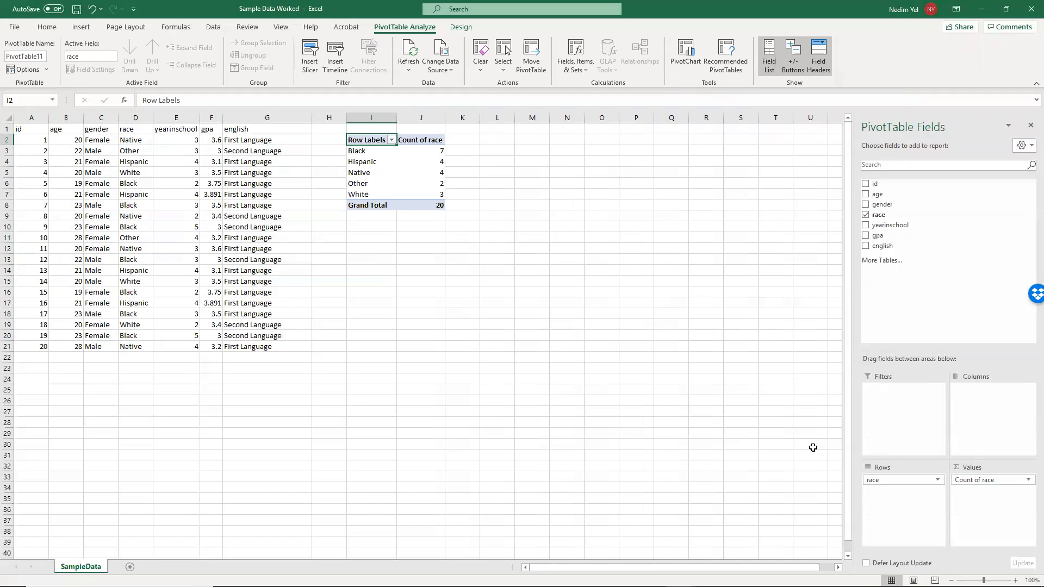
- Rename the race count value field to Frequency
left_click(1028, 479)
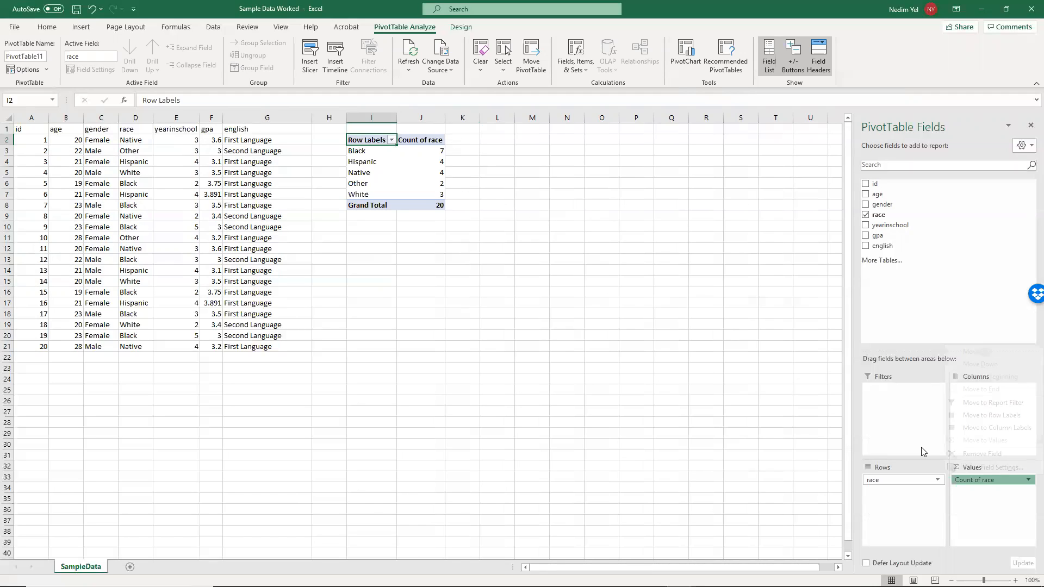
left_click(922, 451)
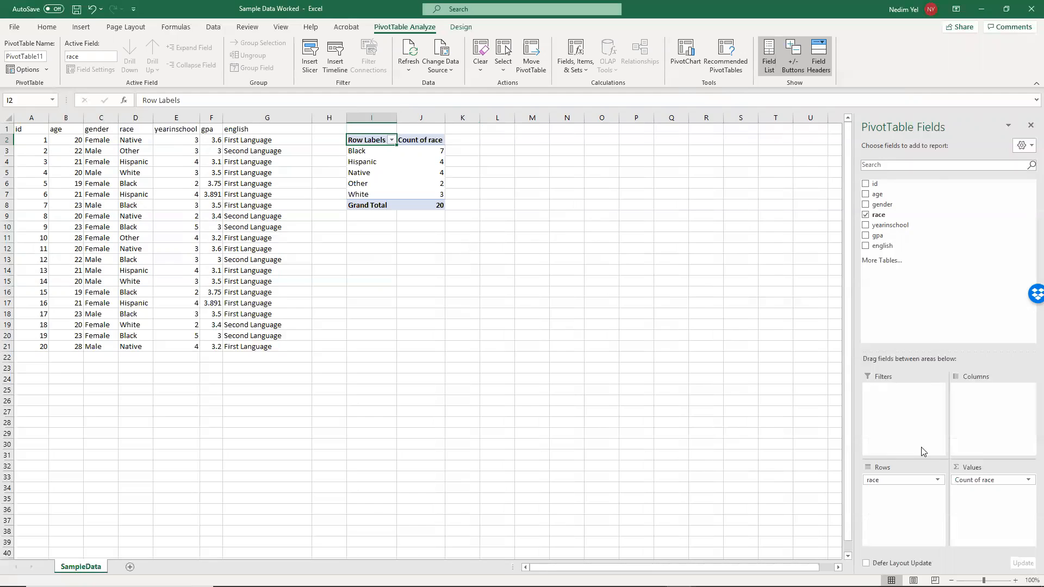
left_click(1028, 480)
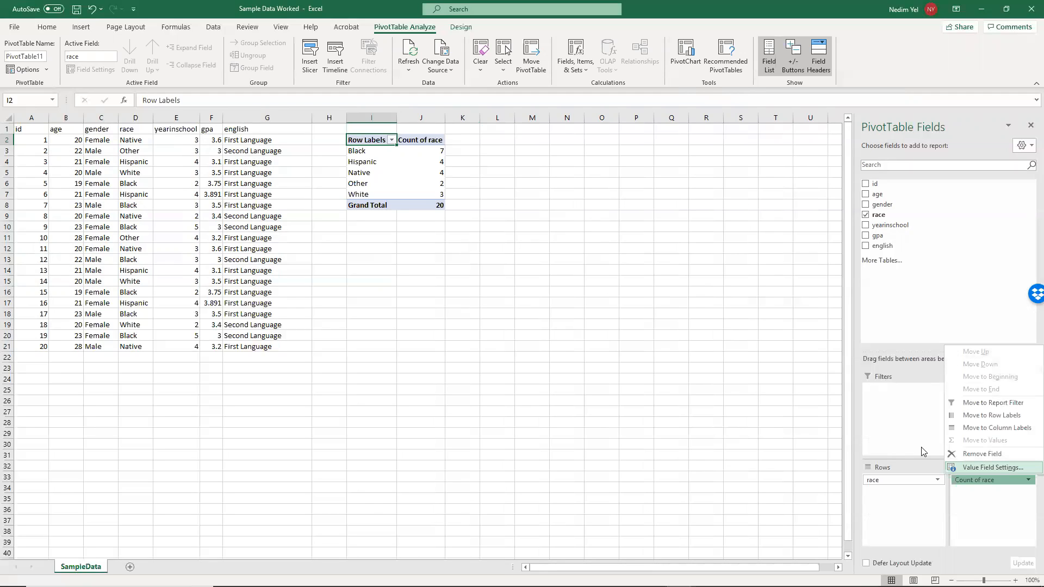
left_click(923, 451)
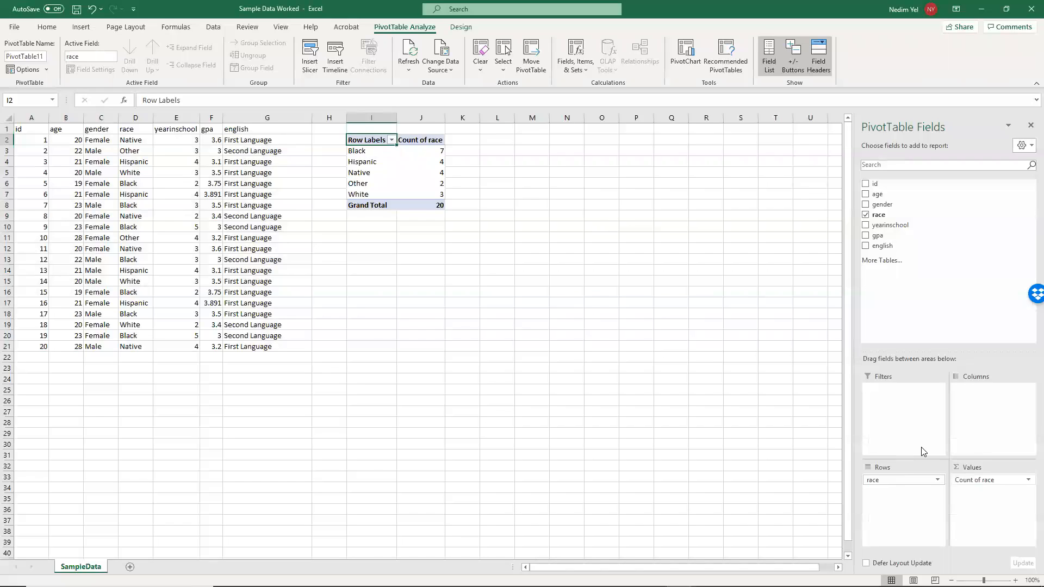
left_click(1028, 480)
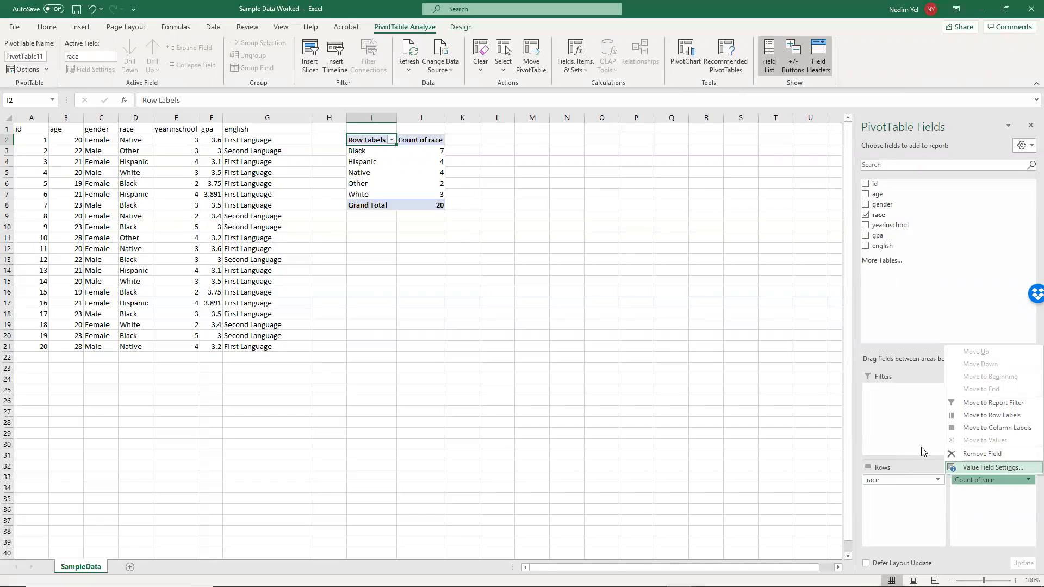
left_click(992, 467)
left_click(820, 99)
key("ctrl+a")
type("F")
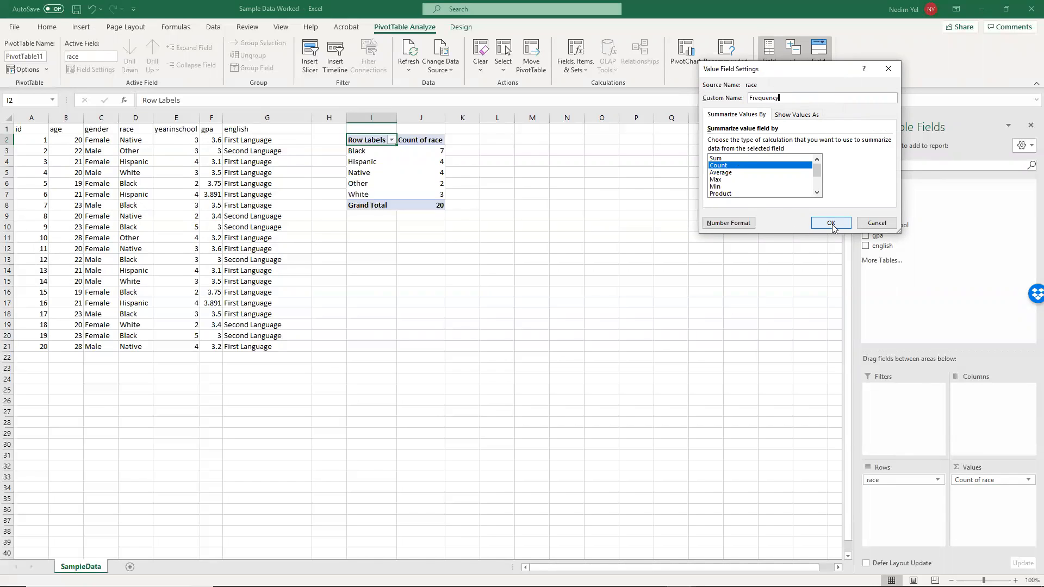
left_click(832, 224)
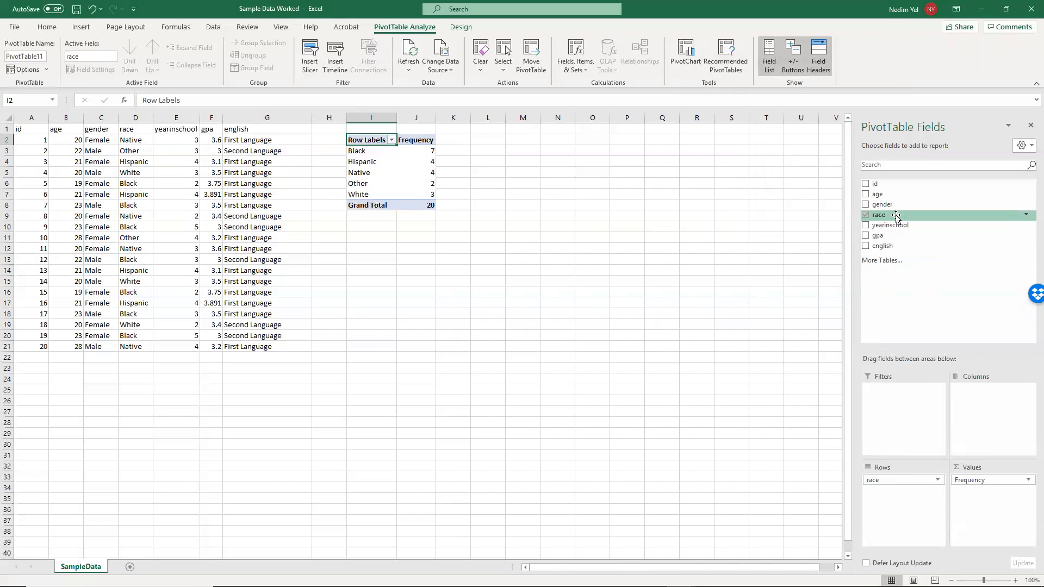
- Add race as a second value field shown as % of Column Total, trying Frequency as its custom name
left_click_drag(898, 218, 987, 444)
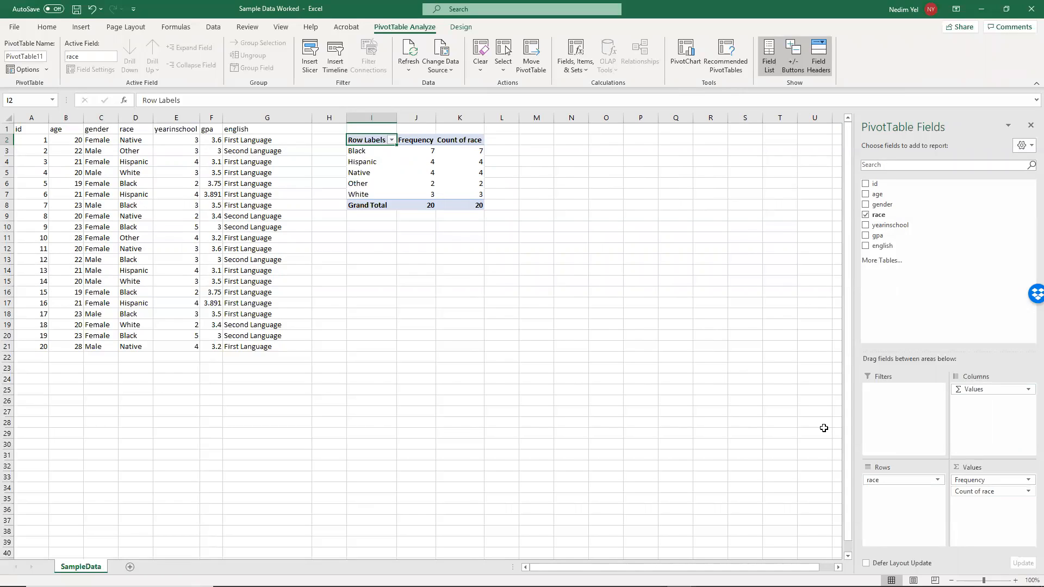
left_click(1028, 491)
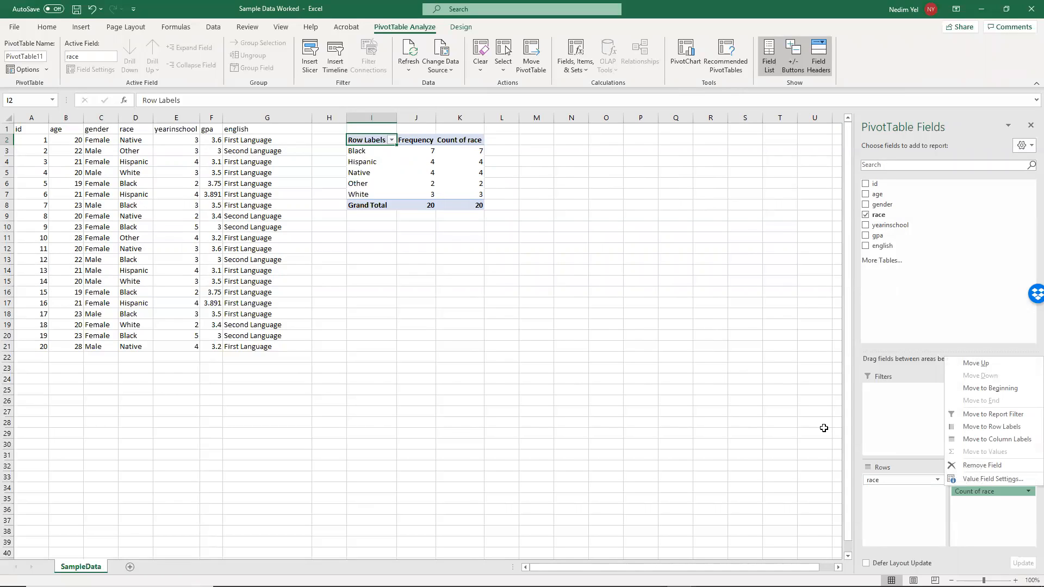
left_click(993, 479)
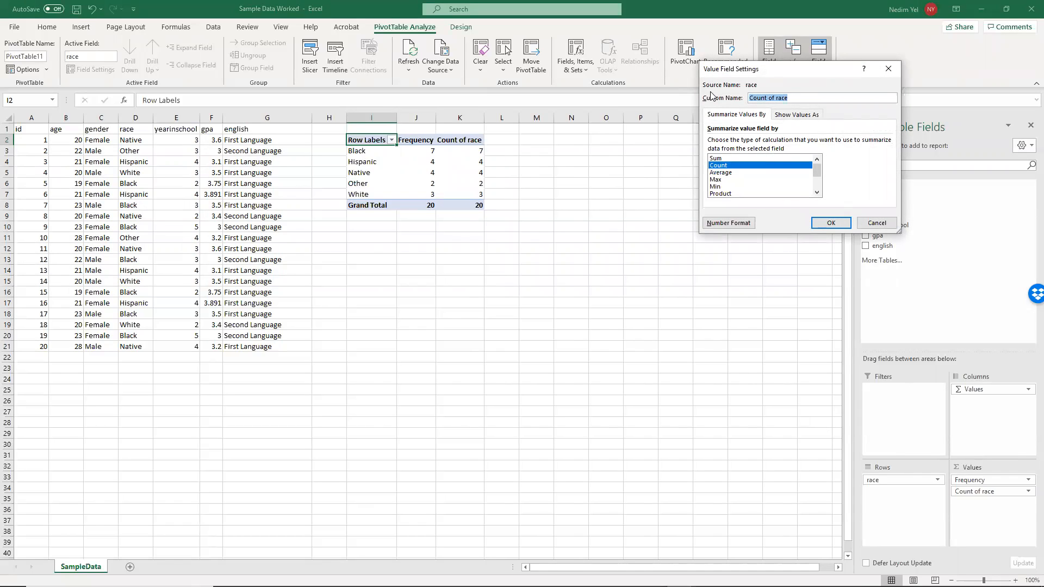
type("Frequency")
left_click(797, 115)
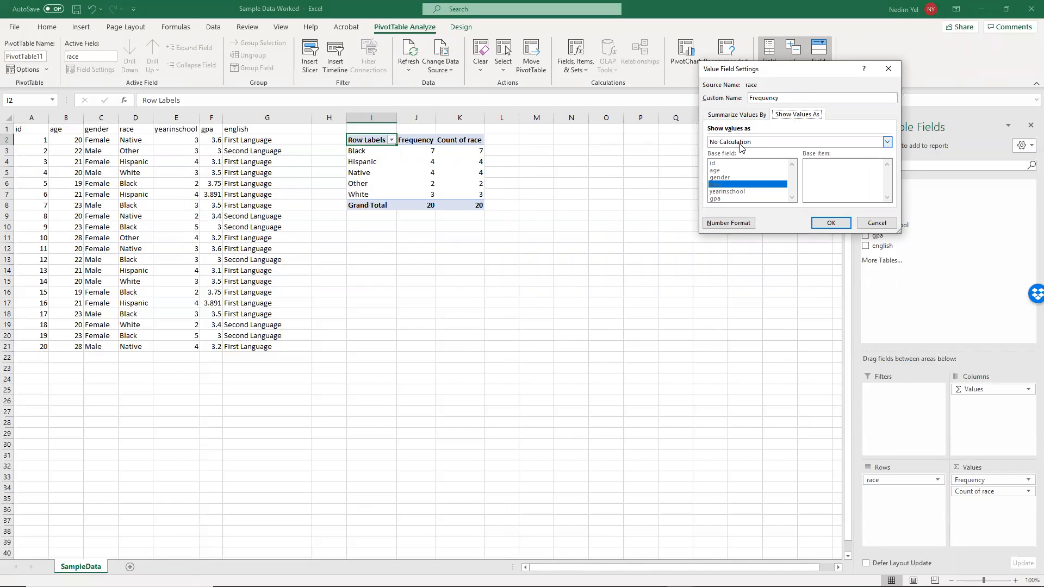
left_click(767, 142)
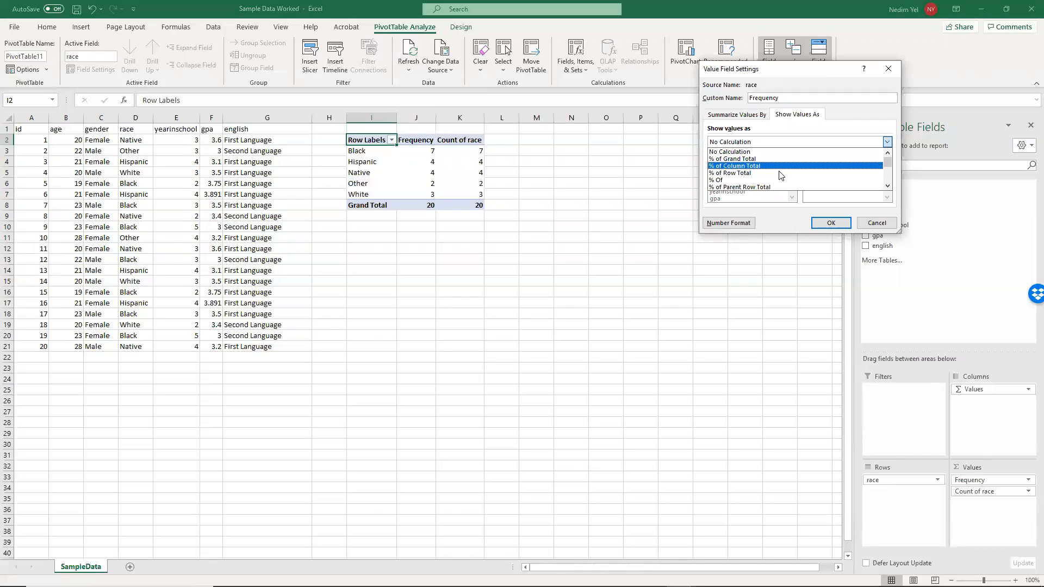
left_click(761, 165)
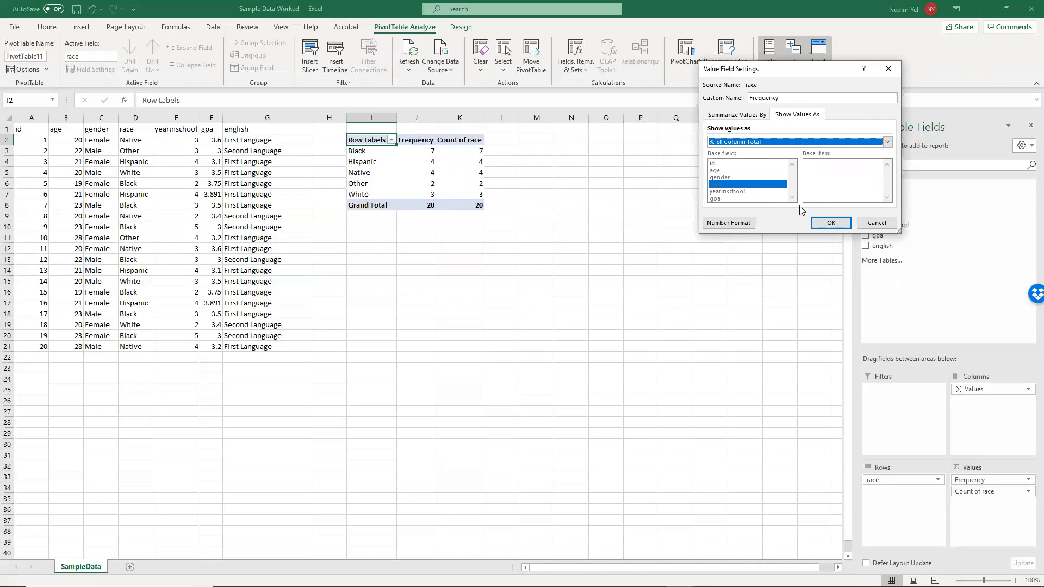
left_click(831, 223)
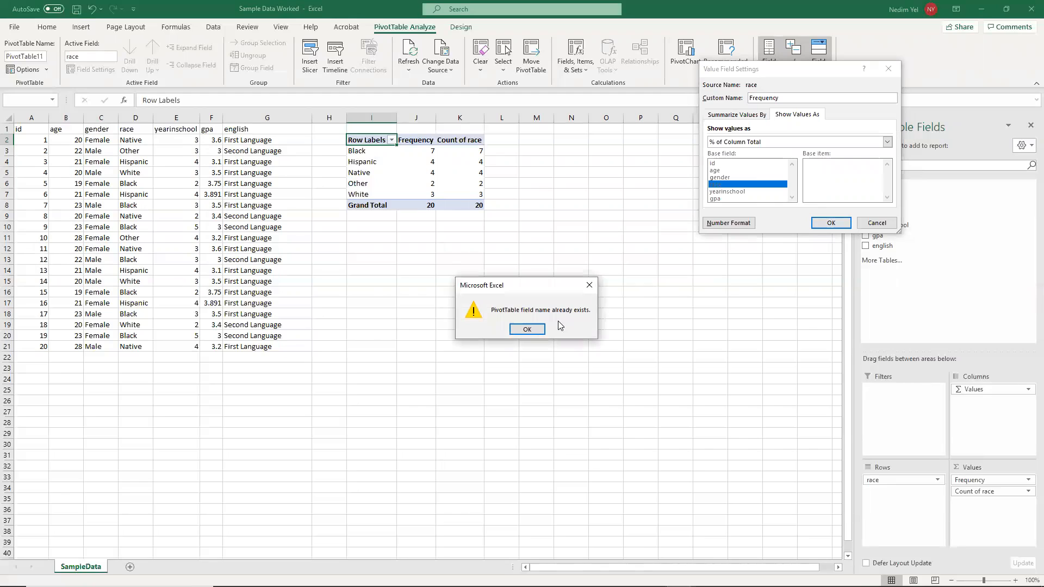
left_click(527, 329)
- Set the second race value field's custom name to Percentage and apply its settings
double_click(790, 98)
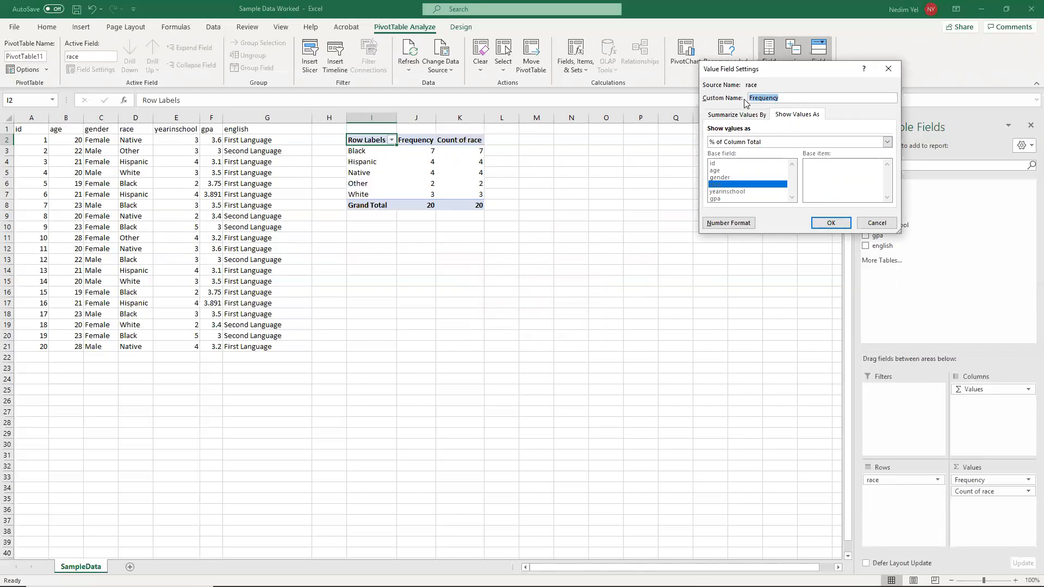
type("Per")
left_click(830, 223)
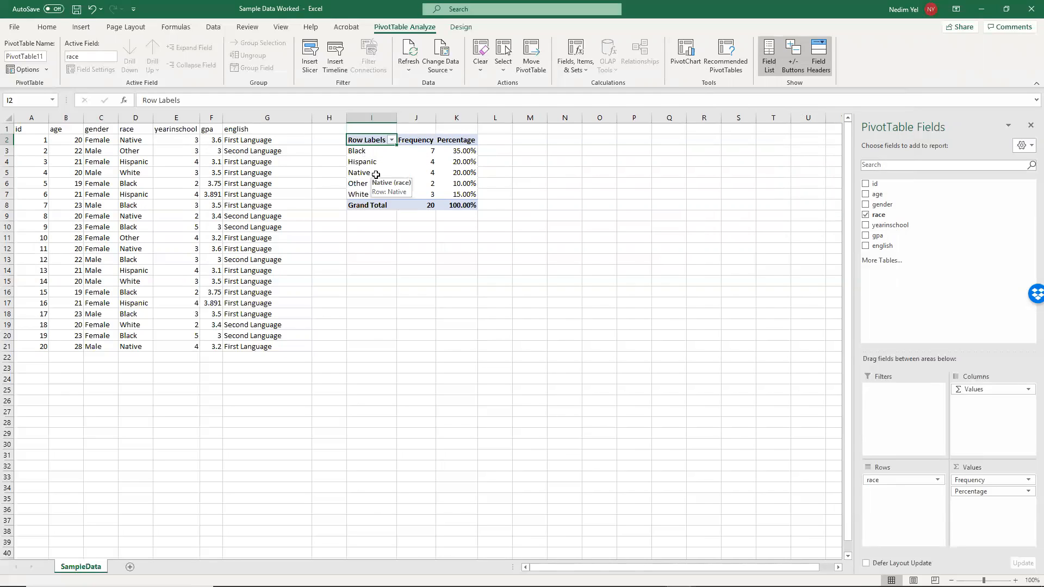
- Highlight the first Other entry in the race column, cell D3, with a yellow fill
left_click(427, 194)
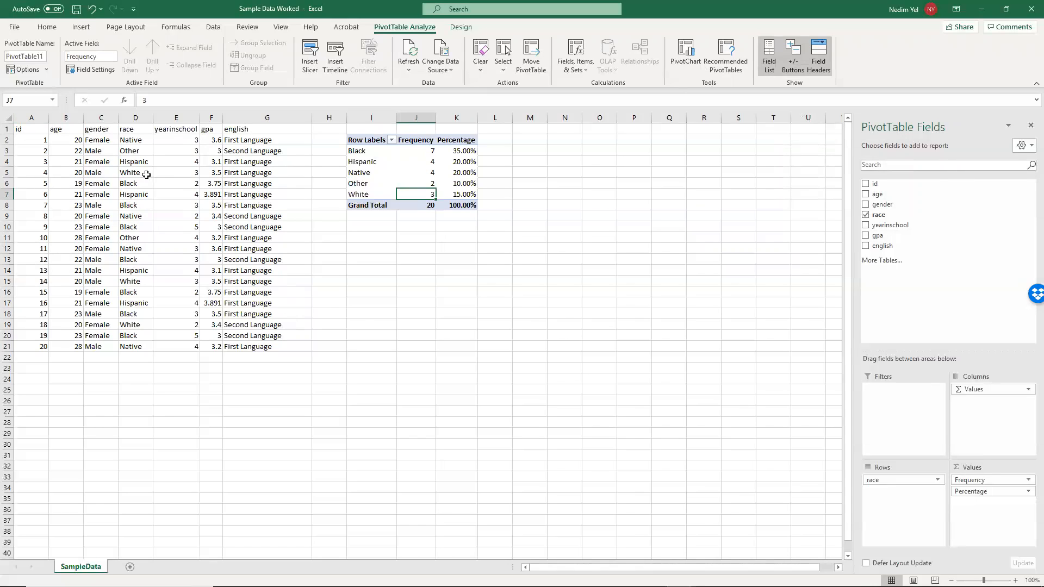
left_click(452, 243)
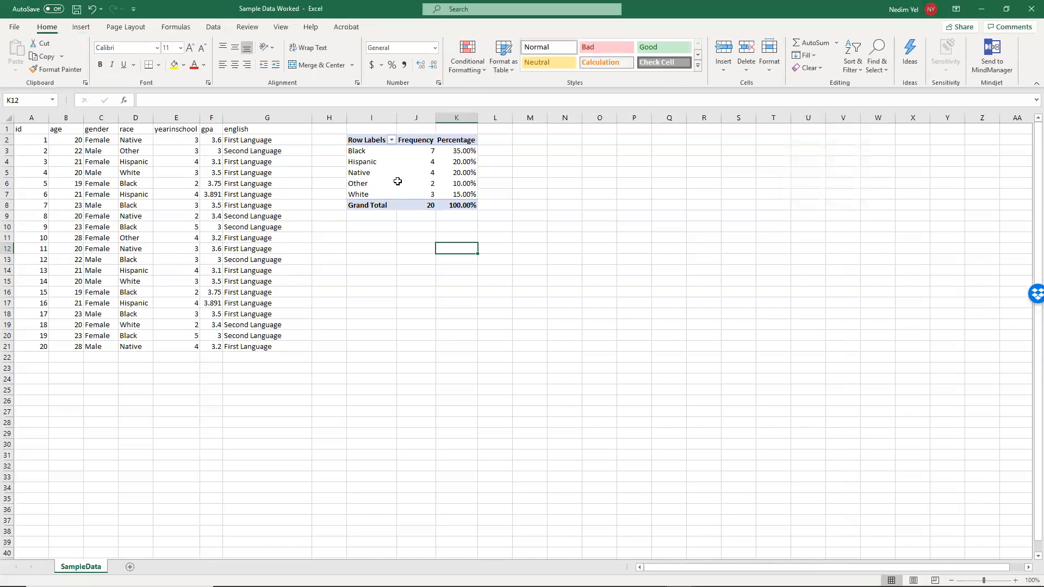
left_click(430, 184)
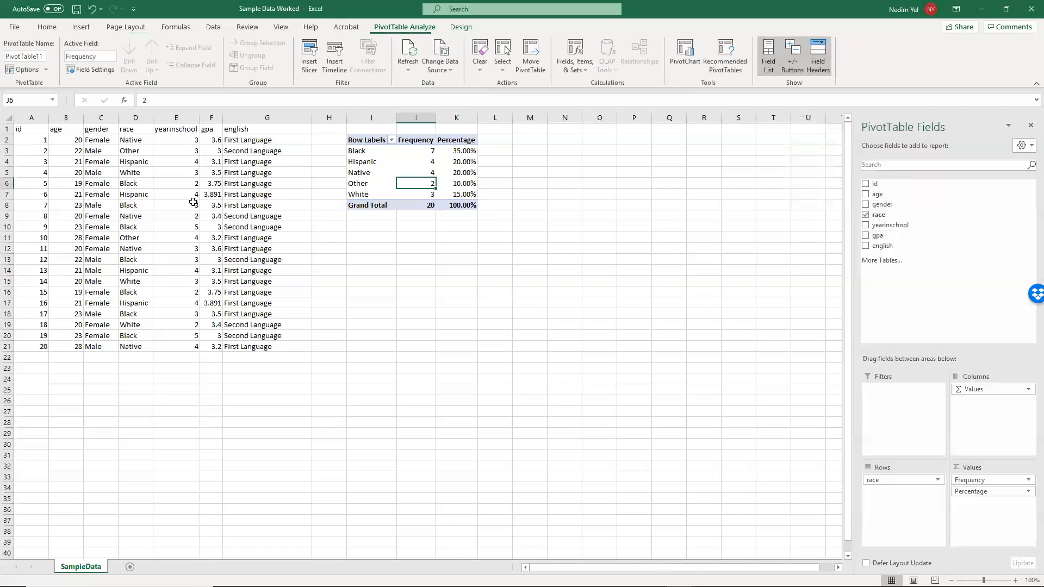
left_click(140, 149)
left_click(174, 64)
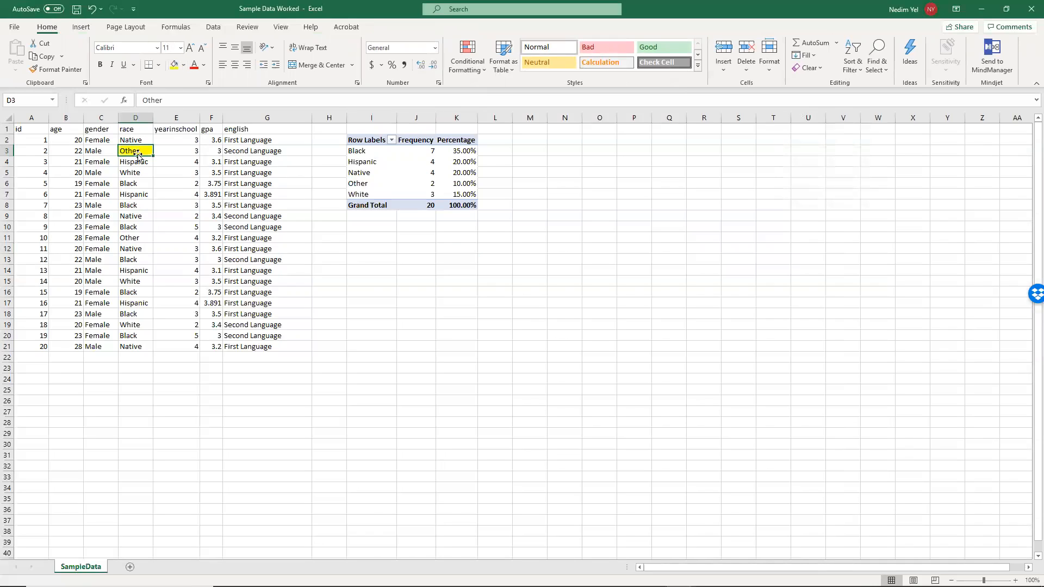
- Highlight the second Other entry in the race column, cell D11, with a yellow fill
left_click(136, 232)
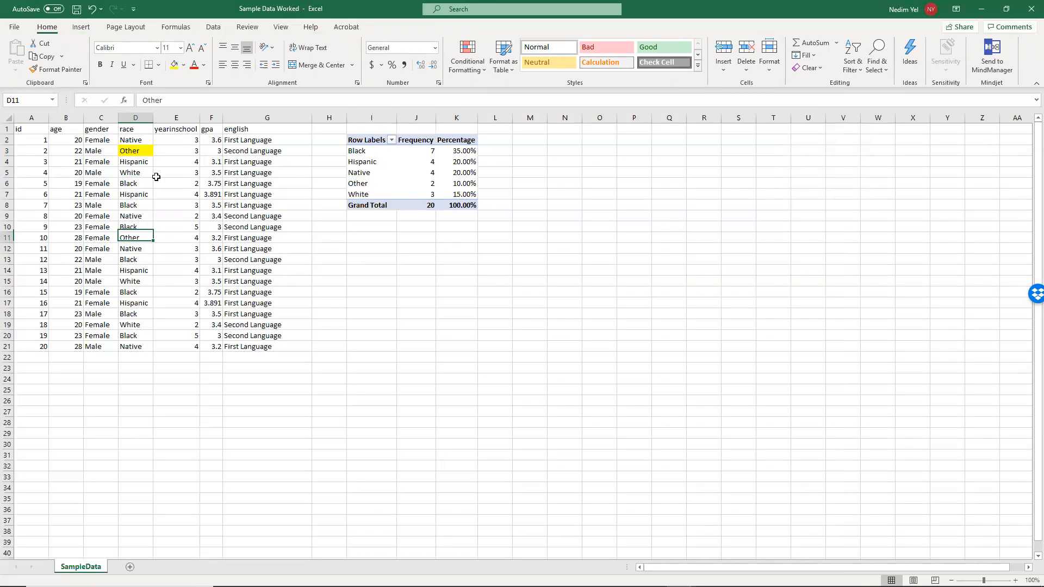
left_click(173, 64)
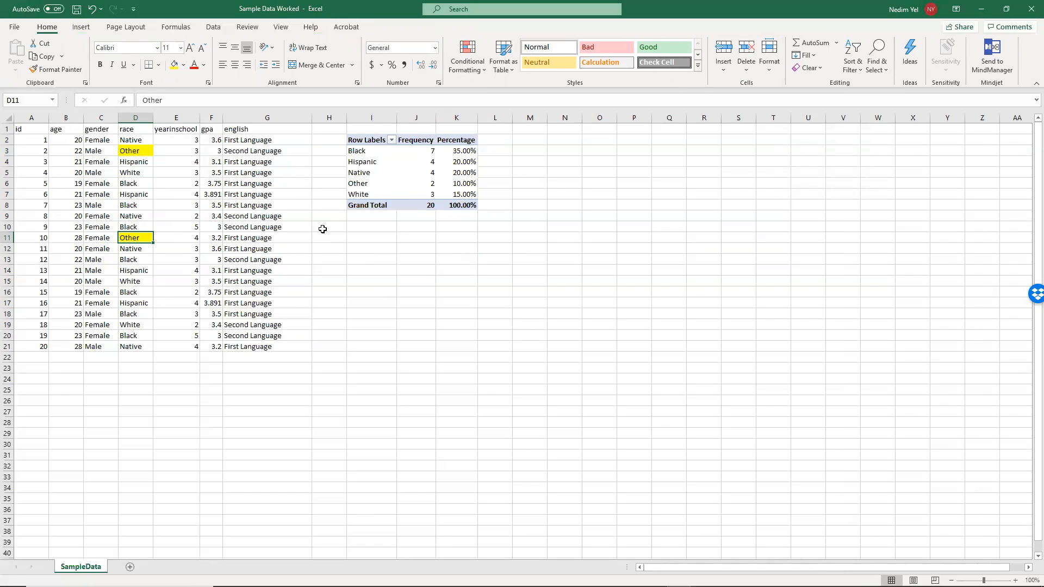
left_click(103, 129)
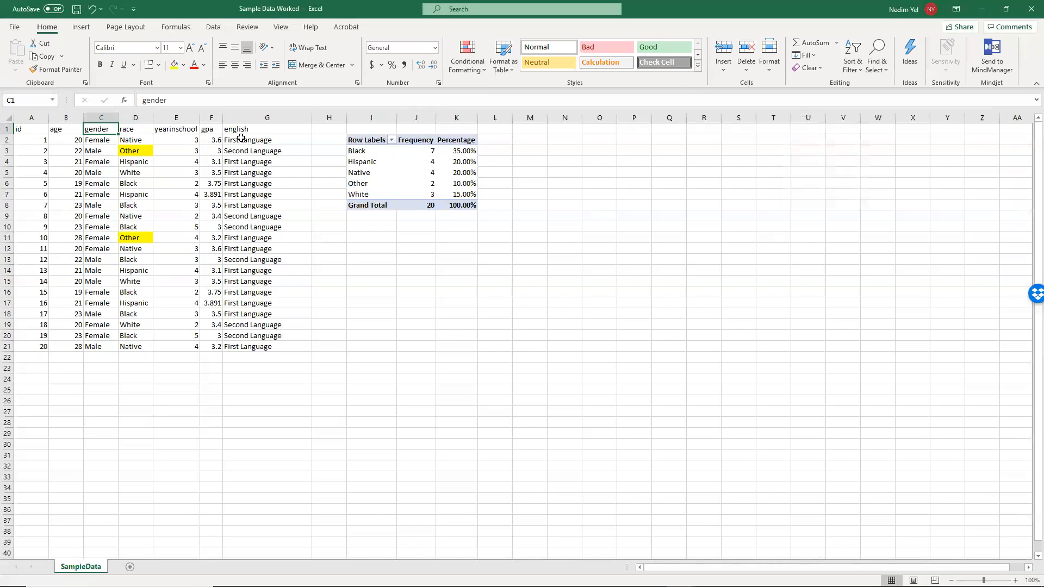
left_click(252, 131)
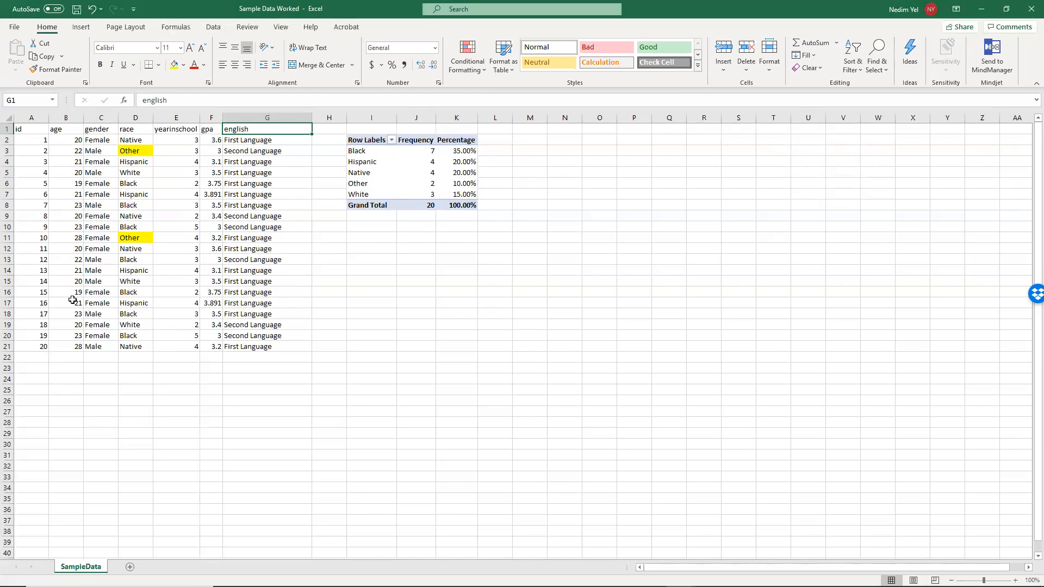
- Enter the label "mean age" in cell A23 below the data
left_click(60, 369)
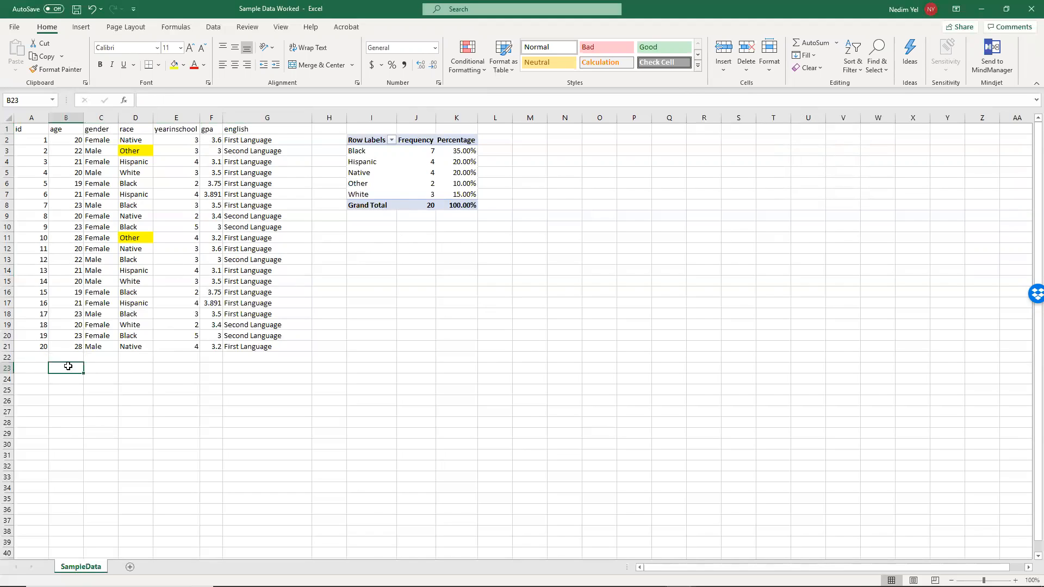
double_click(34, 368)
type("mean Age")
key("BackSpace")
key("BackSpace")
key("BackSpace")
type("a")
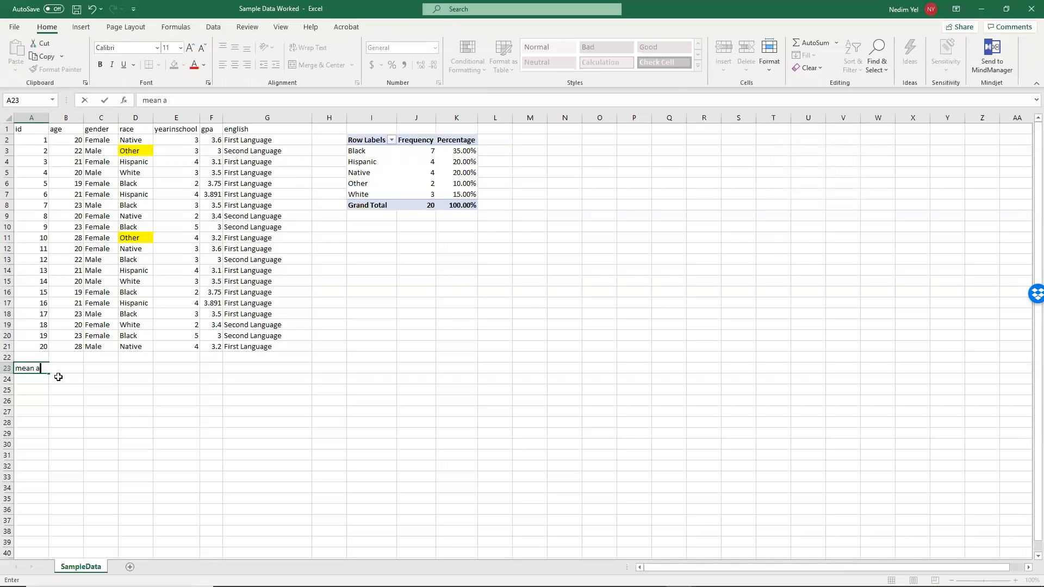
type("ge")
key("Return")
- Calculate the mean of the age column in cell B23 with the formula =AVERAGE(B2:B21)
left_click(65, 368)
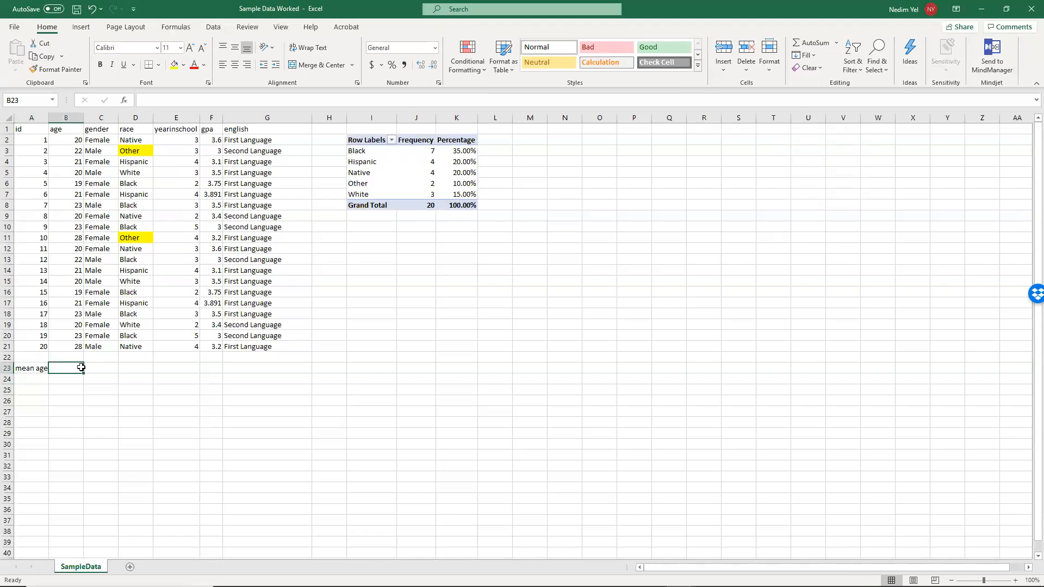
type("=")
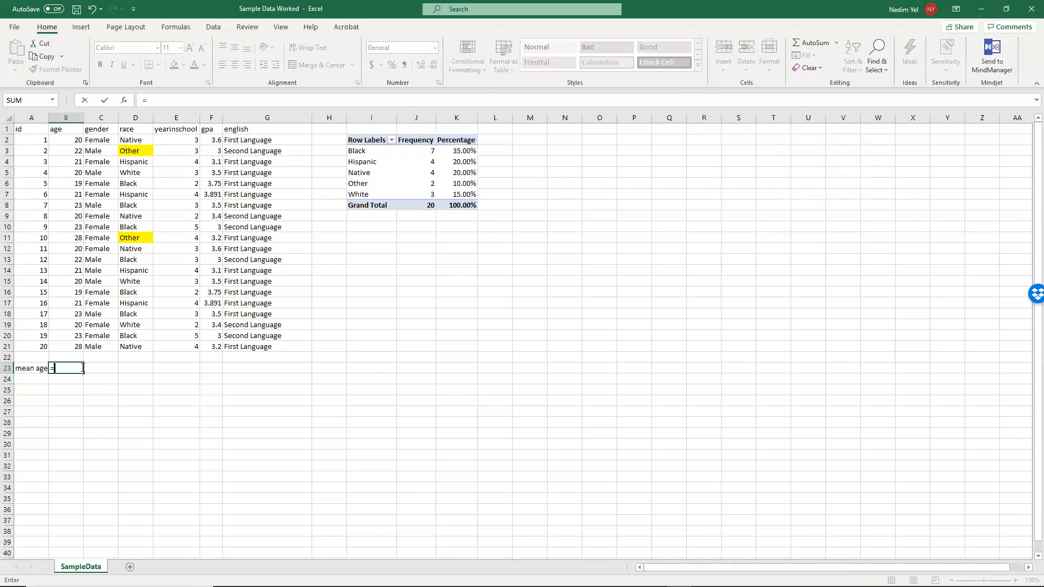
type("A")
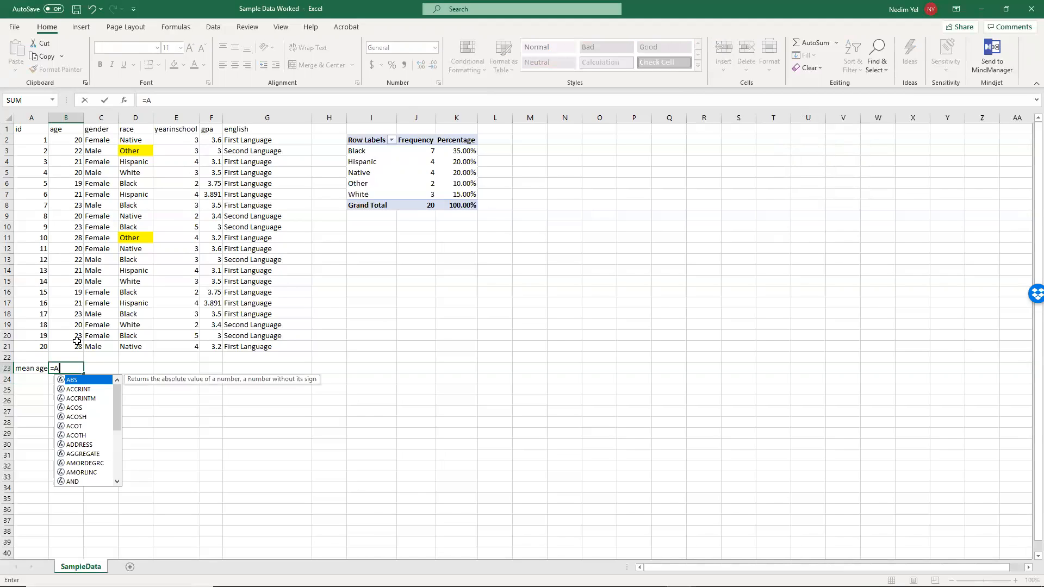
type("V")
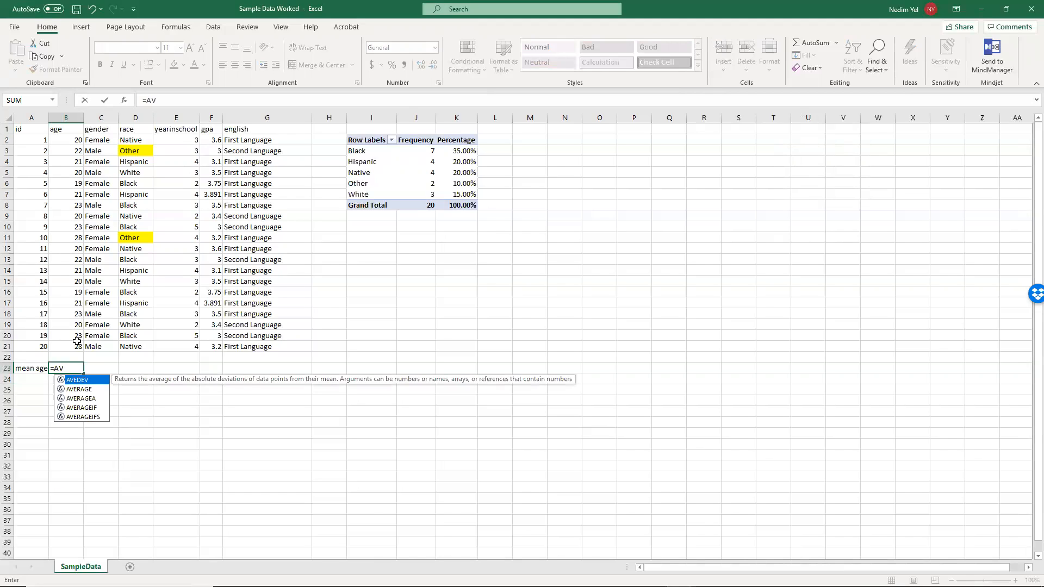
key("BackSpace")
key("BackSpace")
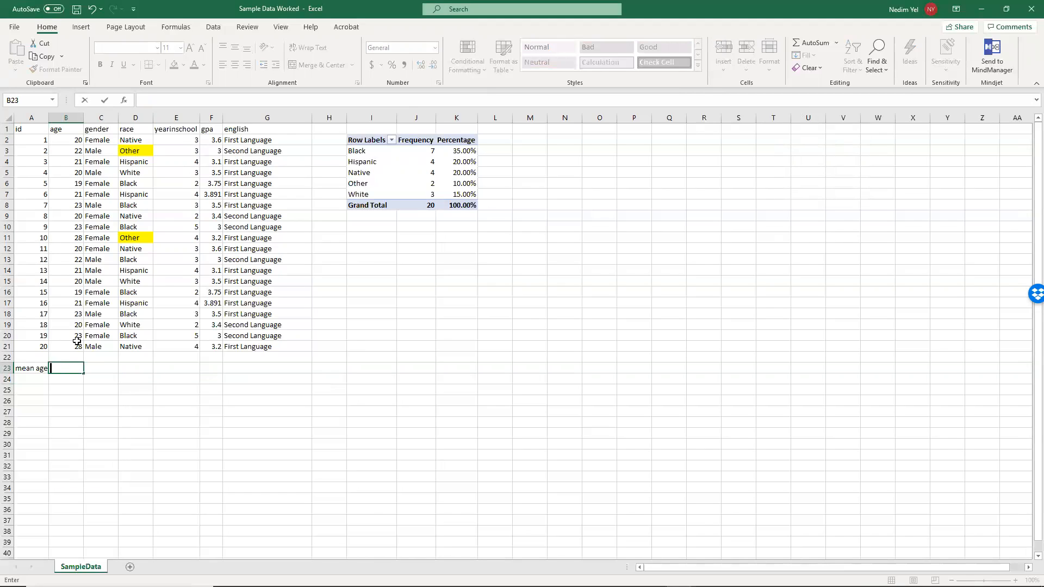
type("AVE")
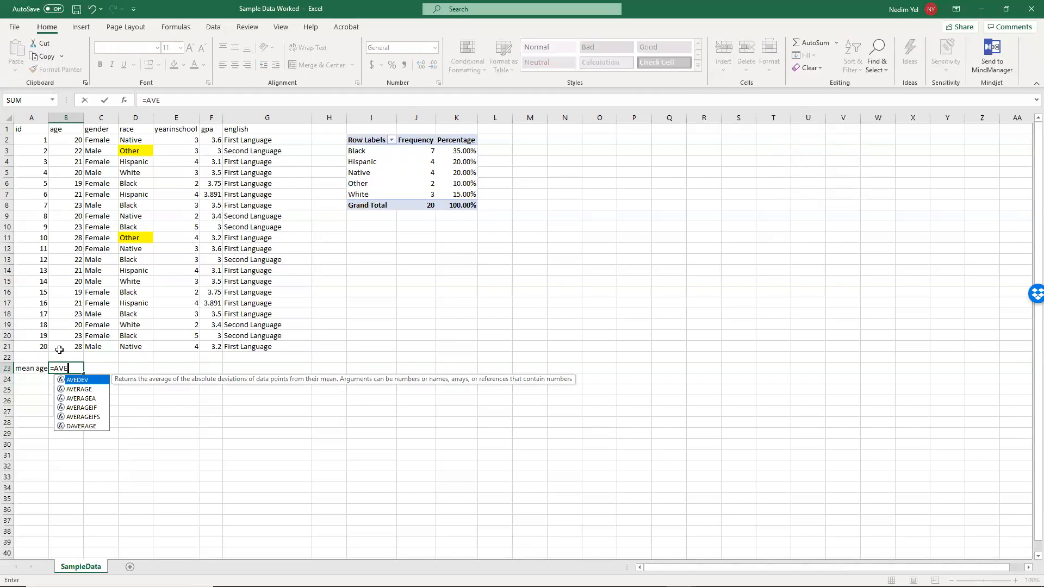
double_click(84, 389)
left_click_drag(76, 140, 72, 346)
type(")")
key("Return")
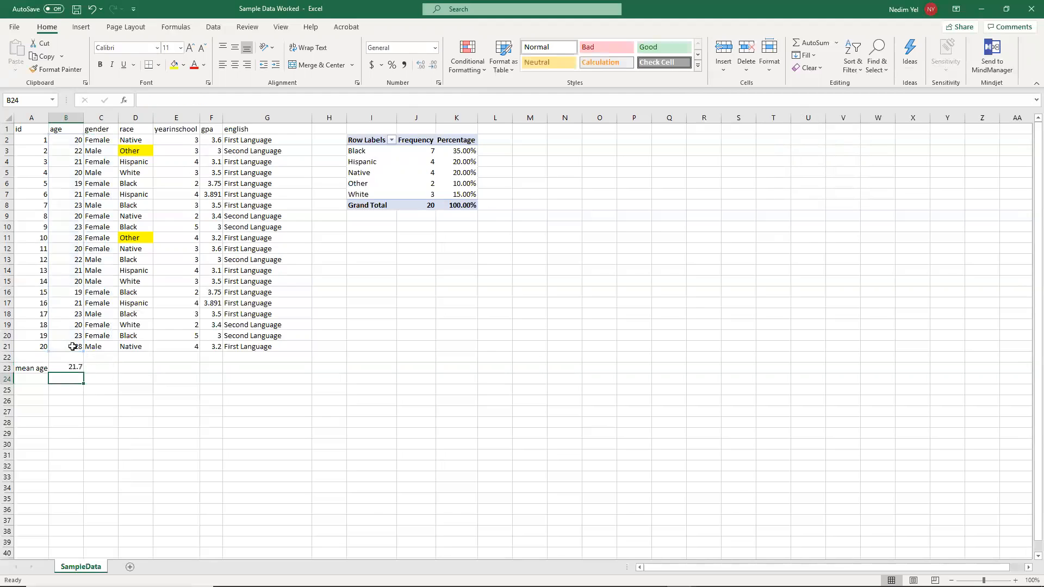
left_click(73, 366)
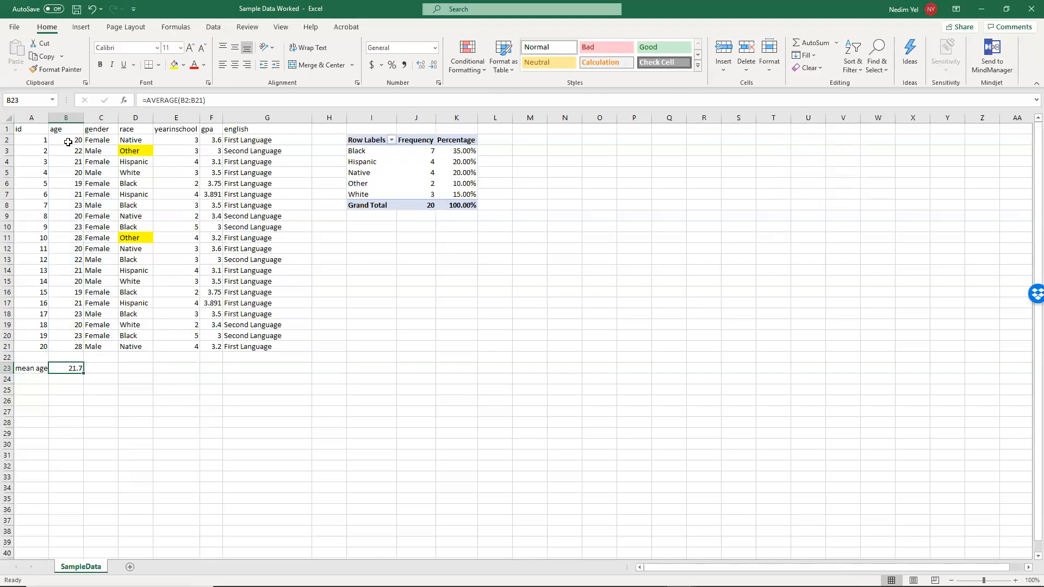
- Enter the label "SD" in cell A24 under the mean age label
left_click(22, 371)
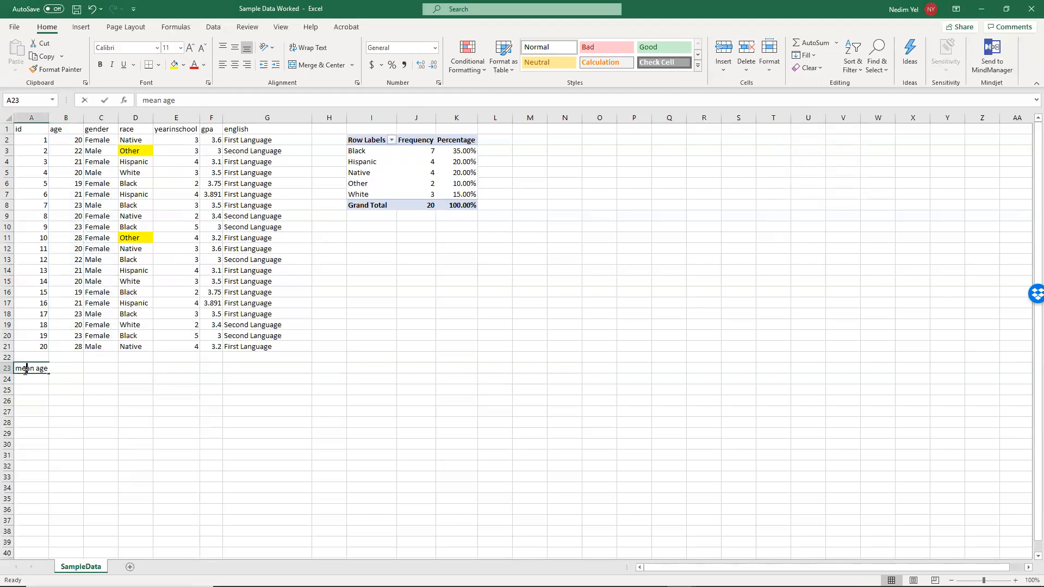
left_click(50, 399)
left_click(37, 378)
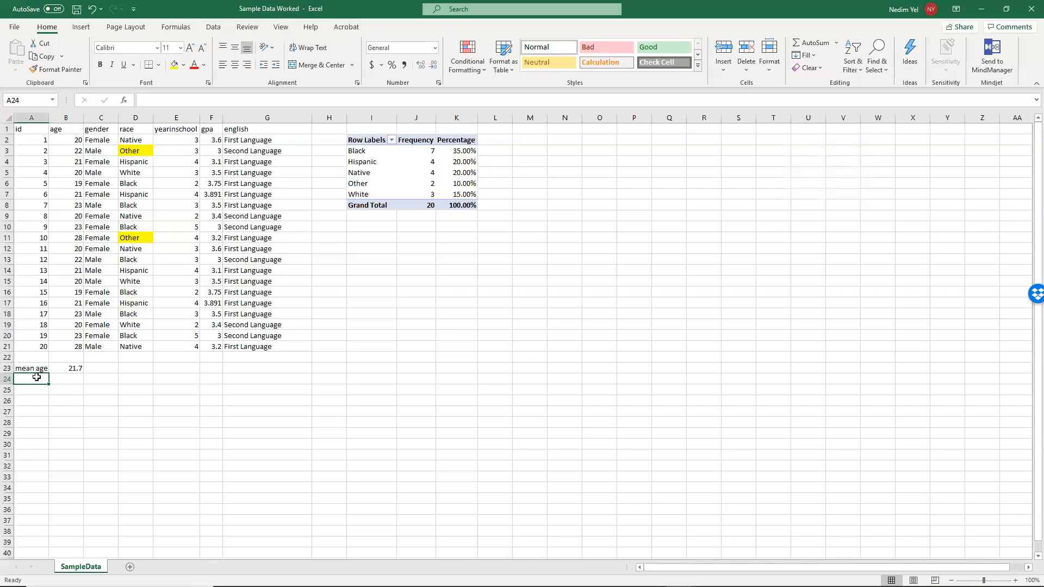
type("Sd")
key("Return")
- Calculate the standard deviation of the age column in cell B24 with the formula =STDEV(B2:B21)
left_click(74, 378)
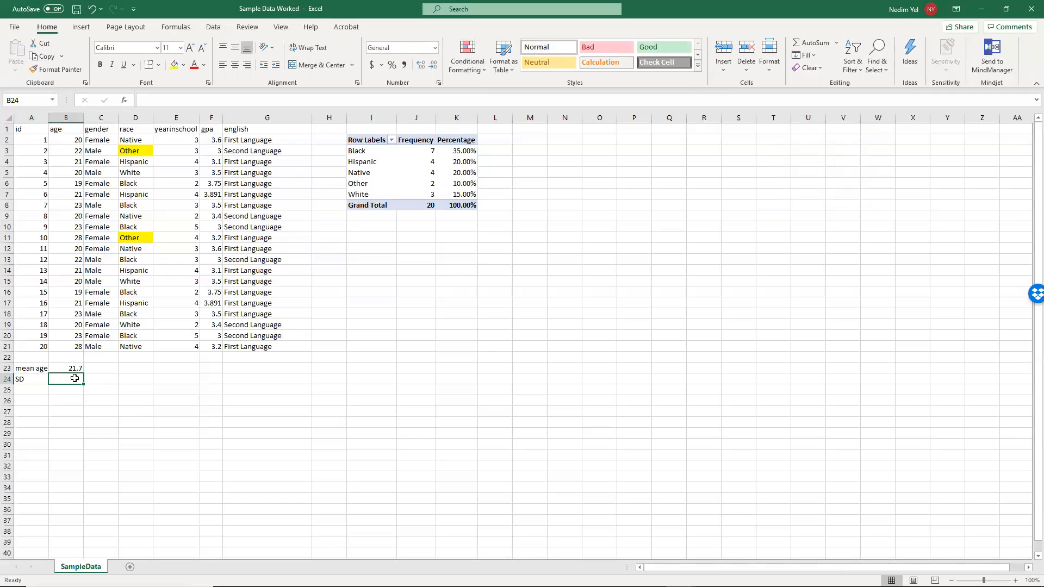
type("=Sta")
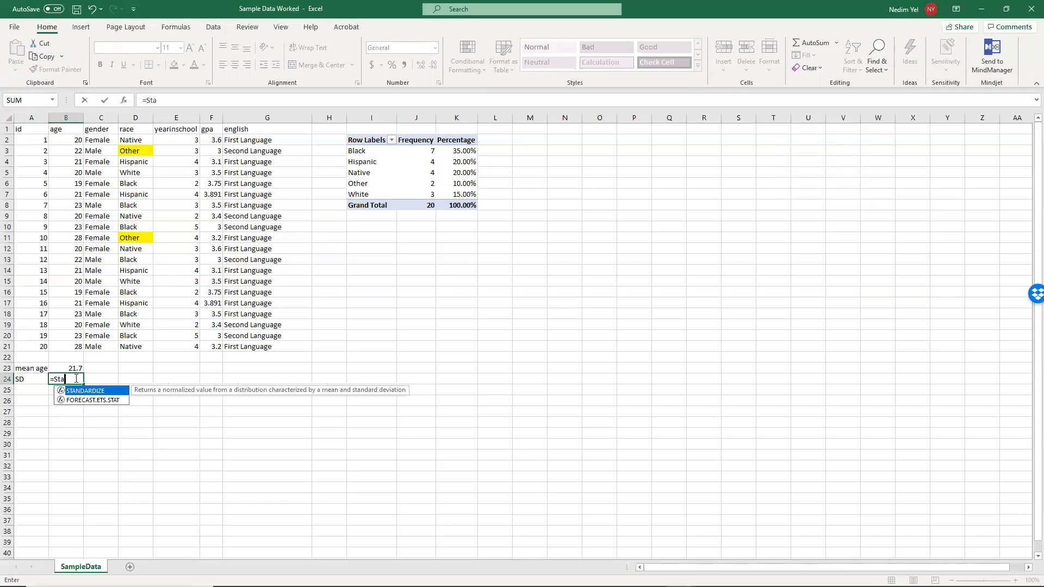
key("BackSpace")
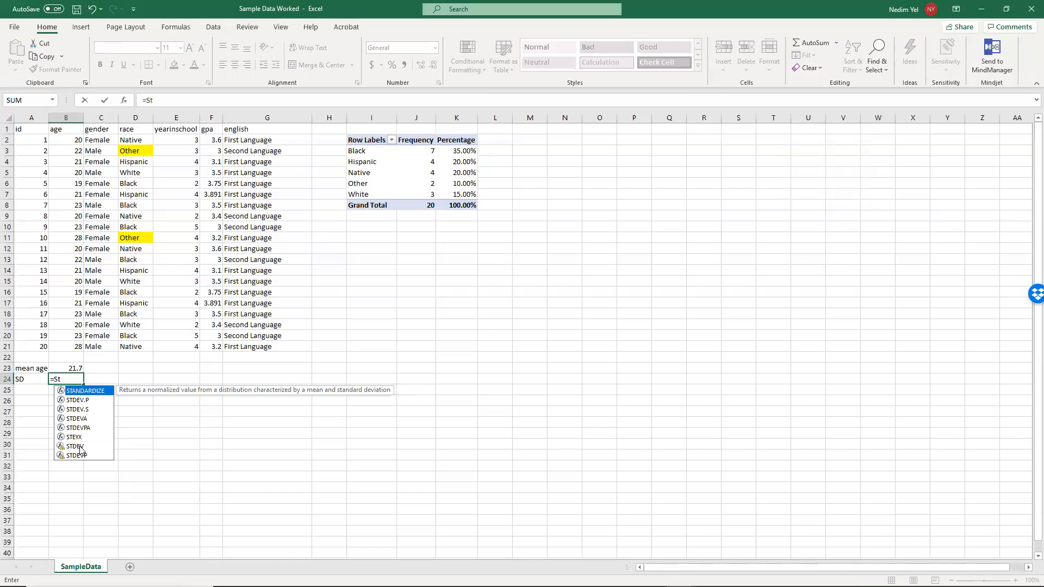
left_click(80, 446)
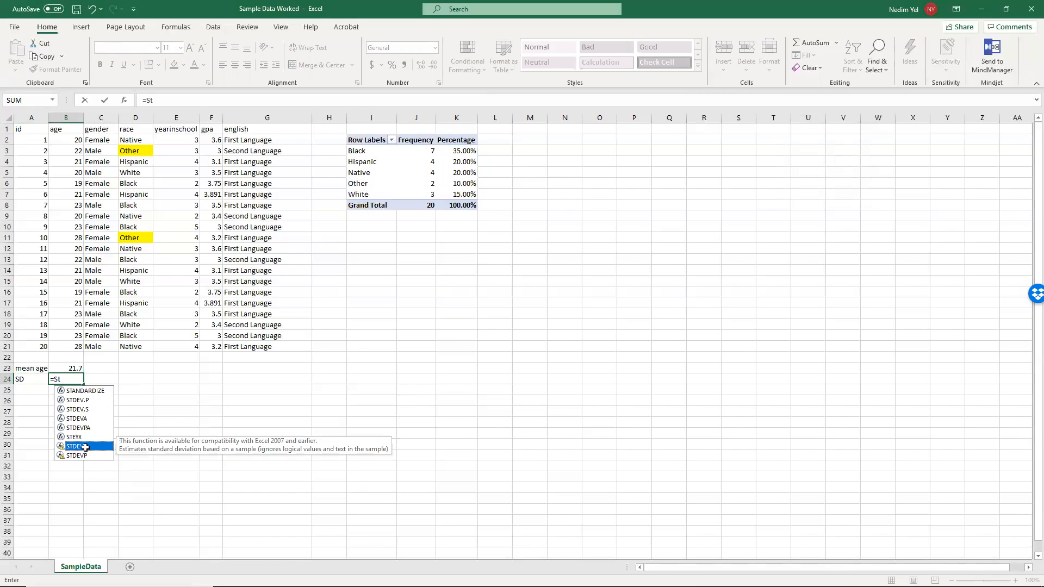
double_click(85, 447)
left_click_drag(71, 143, 72, 344)
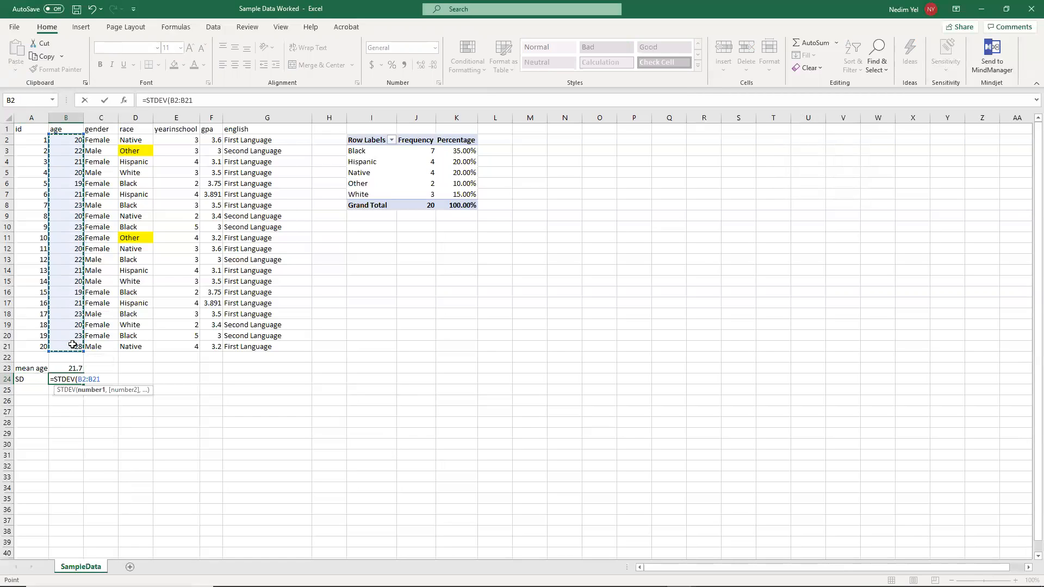
type(")")
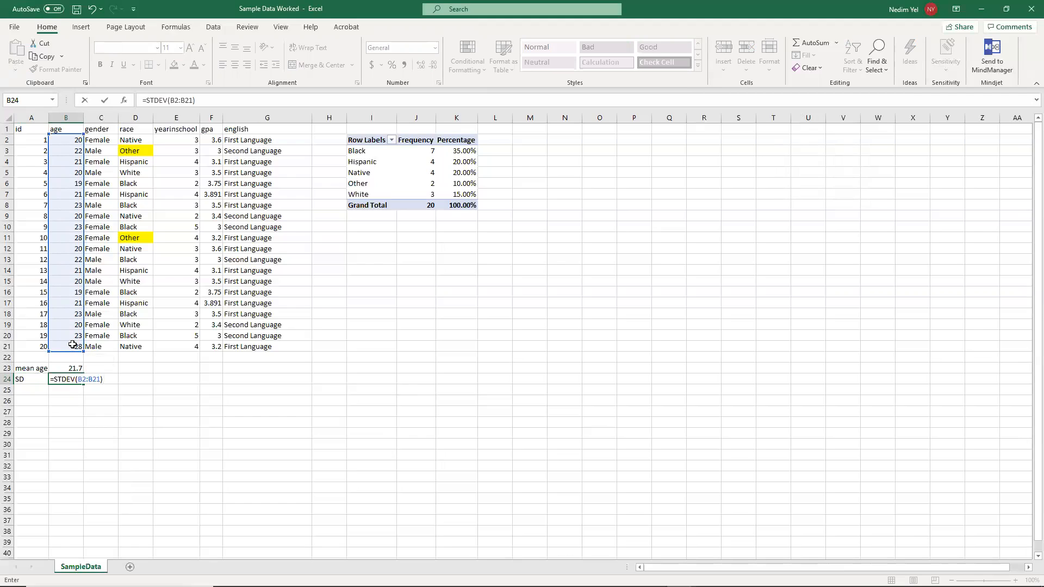
key("Return")
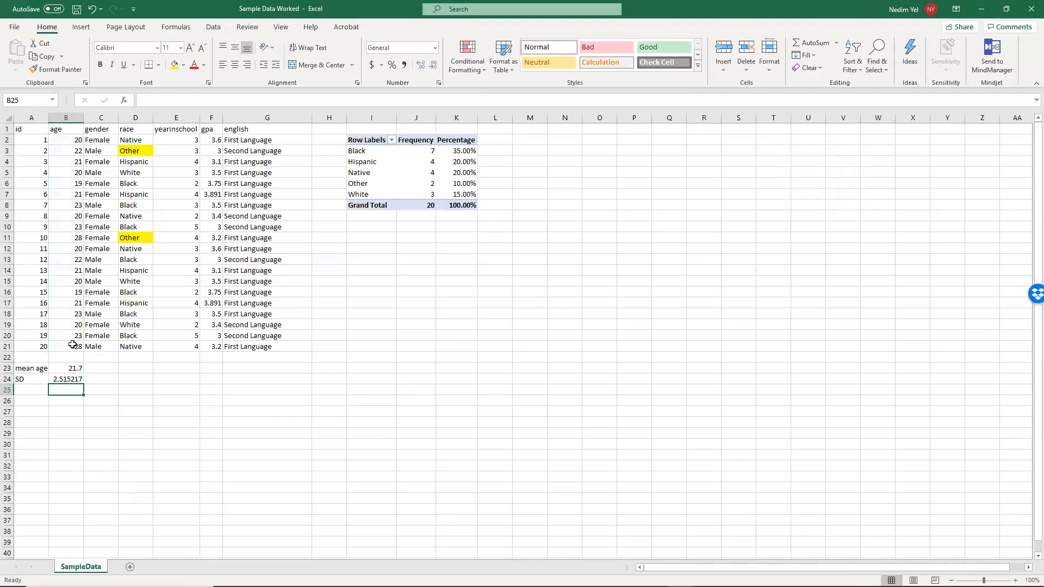
- Copy the mean and SD formulas from B23:B24 to E23:E24 under the yearinschool column and check their ranges
left_click_drag(68, 369, 63, 377)
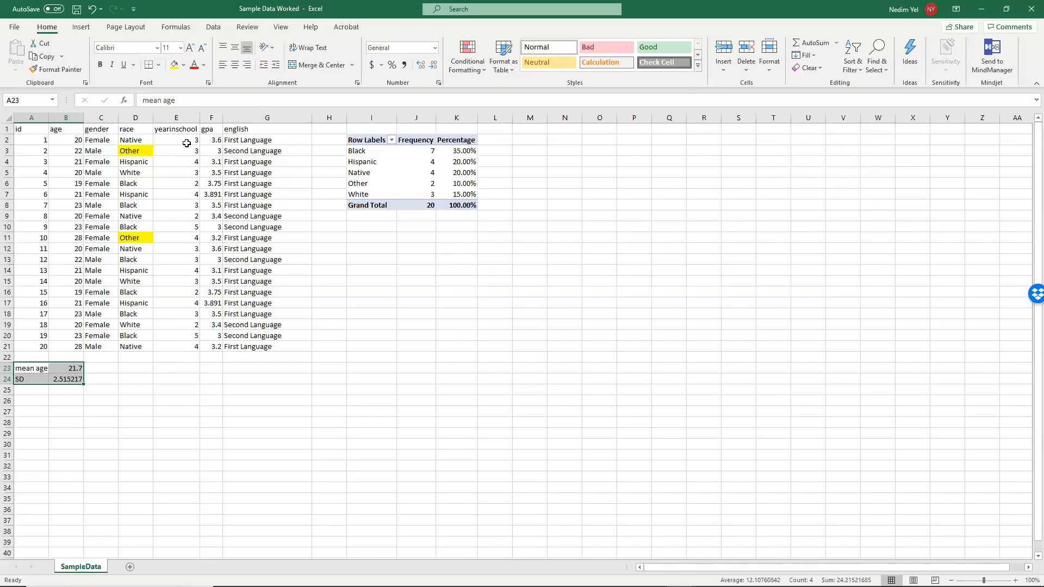
left_click(117, 375)
left_click(68, 370)
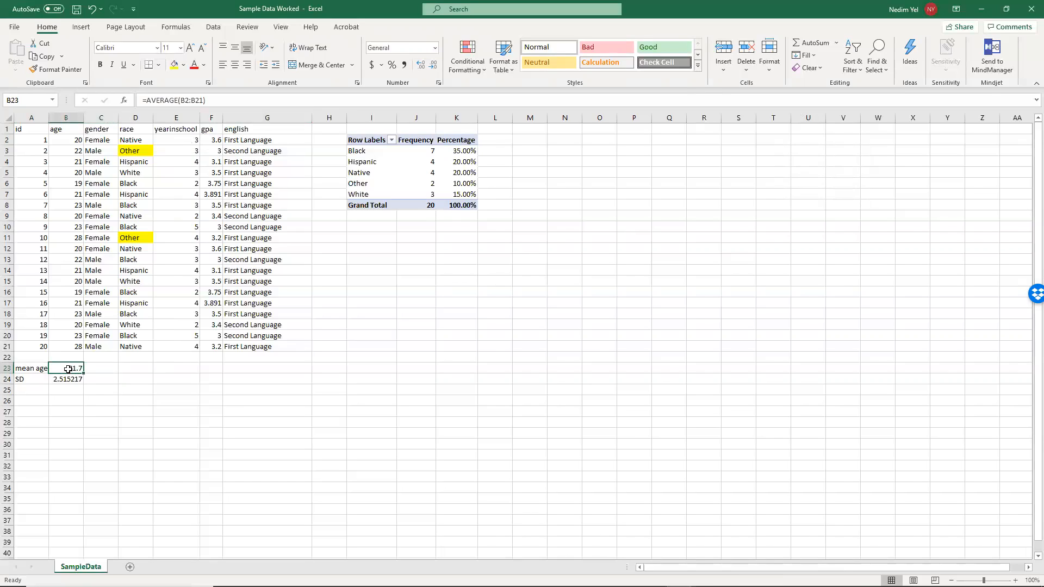
left_click(72, 384, "shift")
key("ctrl+c")
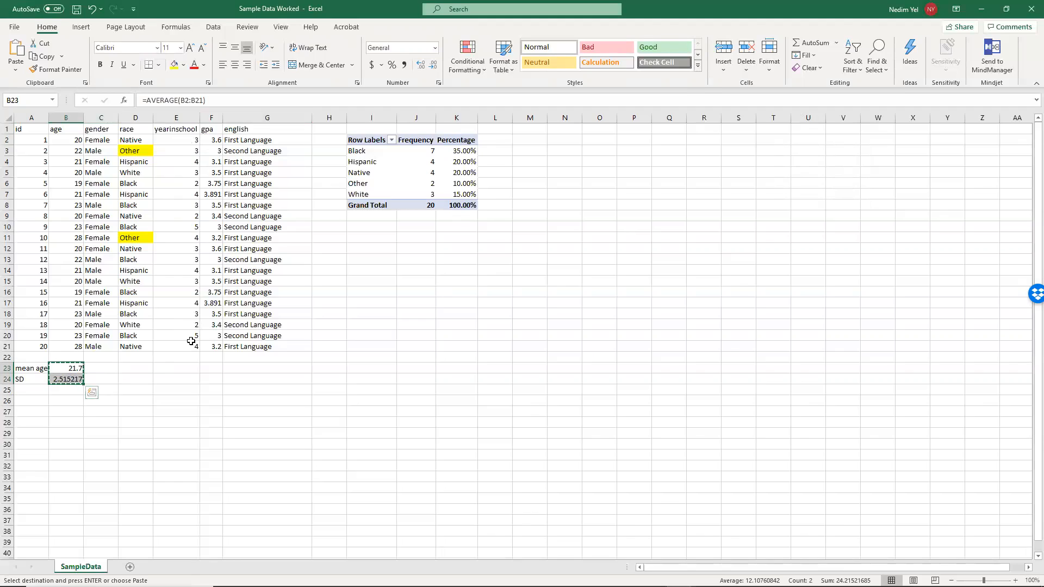
left_click(174, 369)
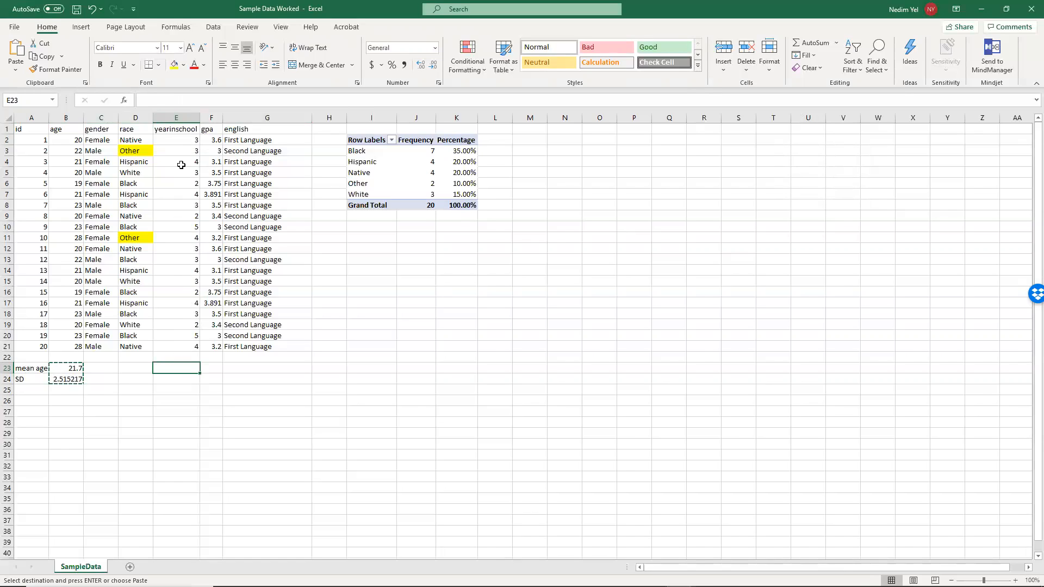
key("ctrl+v")
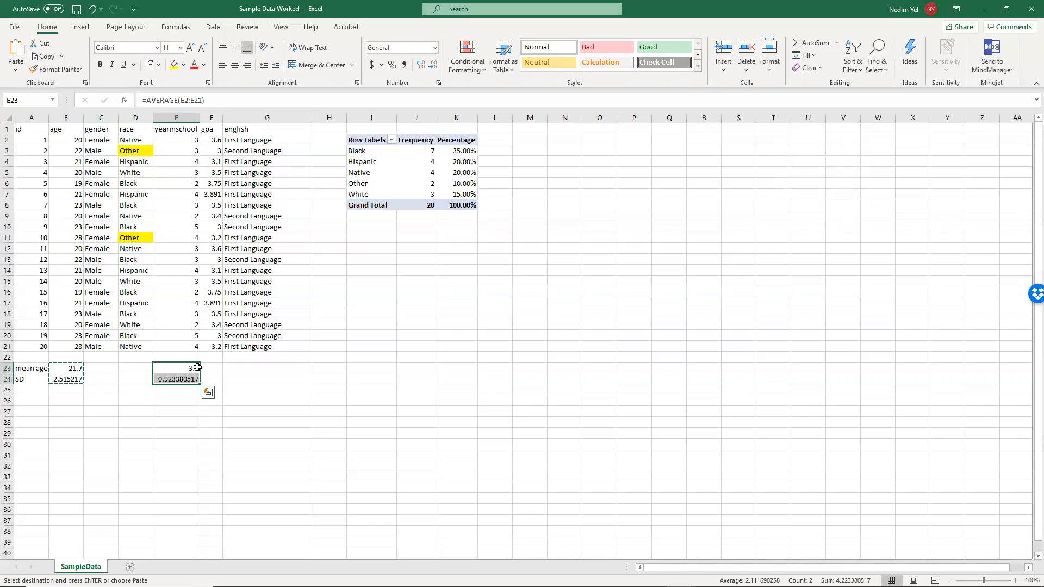
left_click(224, 380)
left_click(192, 369)
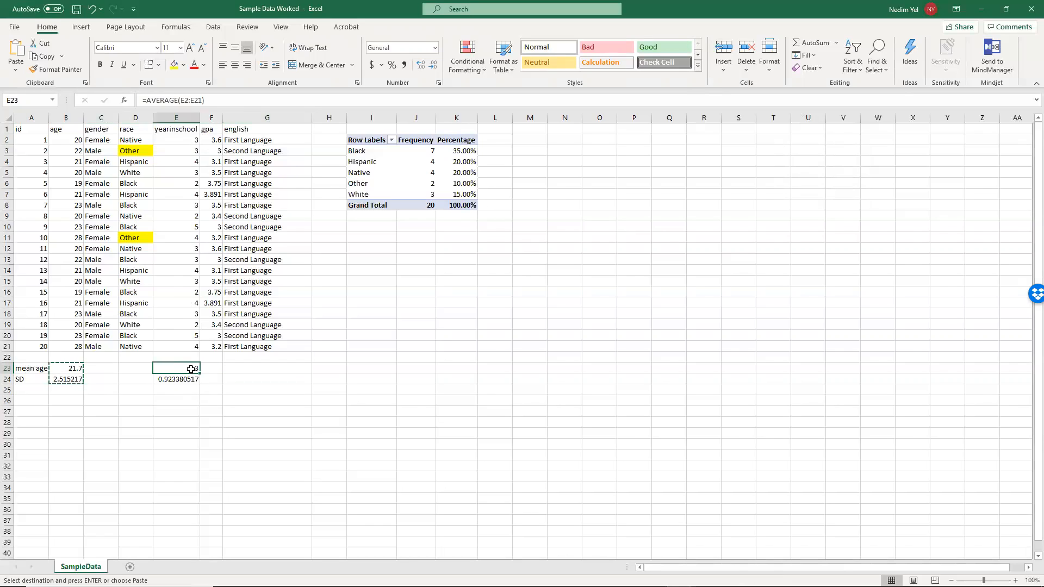
left_click(184, 381)
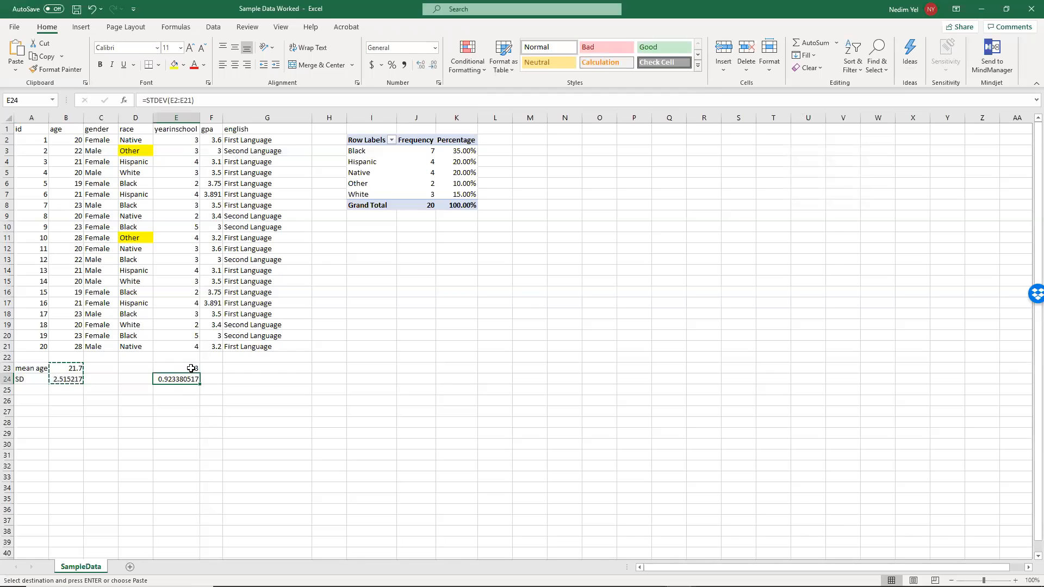
- Format the mean and SD values in B23:B24 and E23:E24 to show two decimal places
left_click(77, 370)
key("ctrl+v")
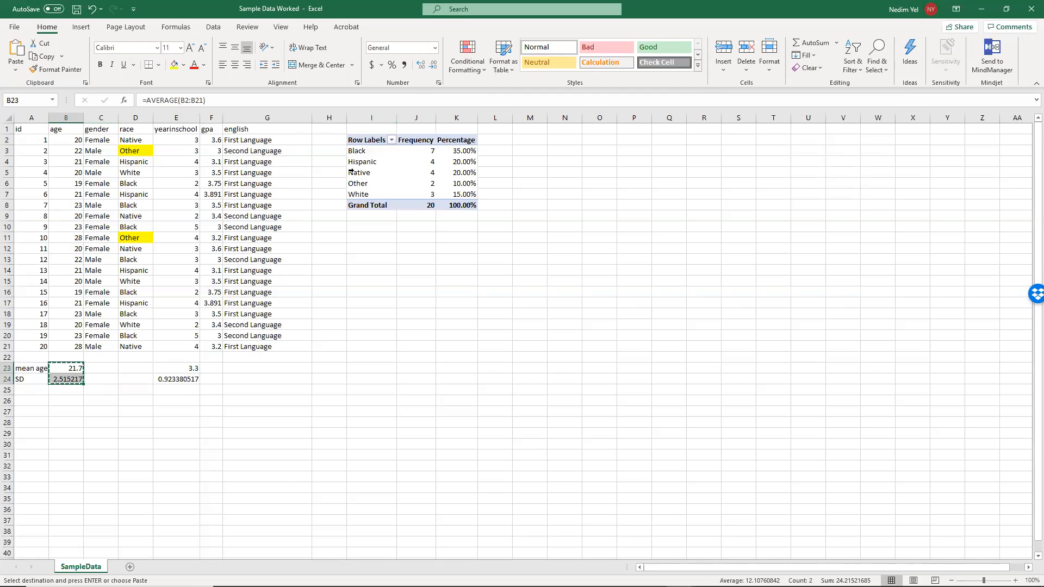
left_click(435, 69)
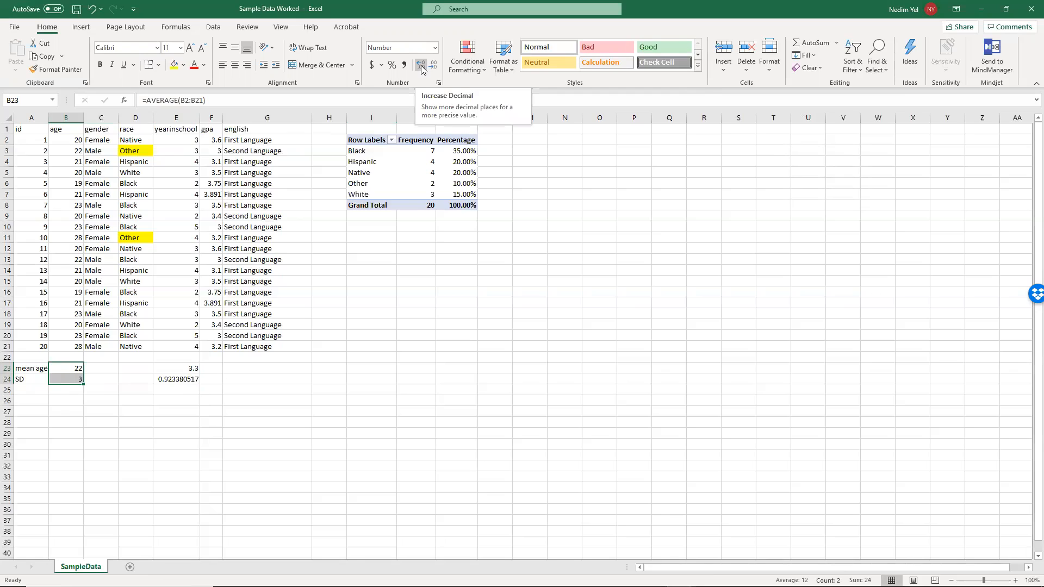
left_click(422, 67)
left_click(421, 68)
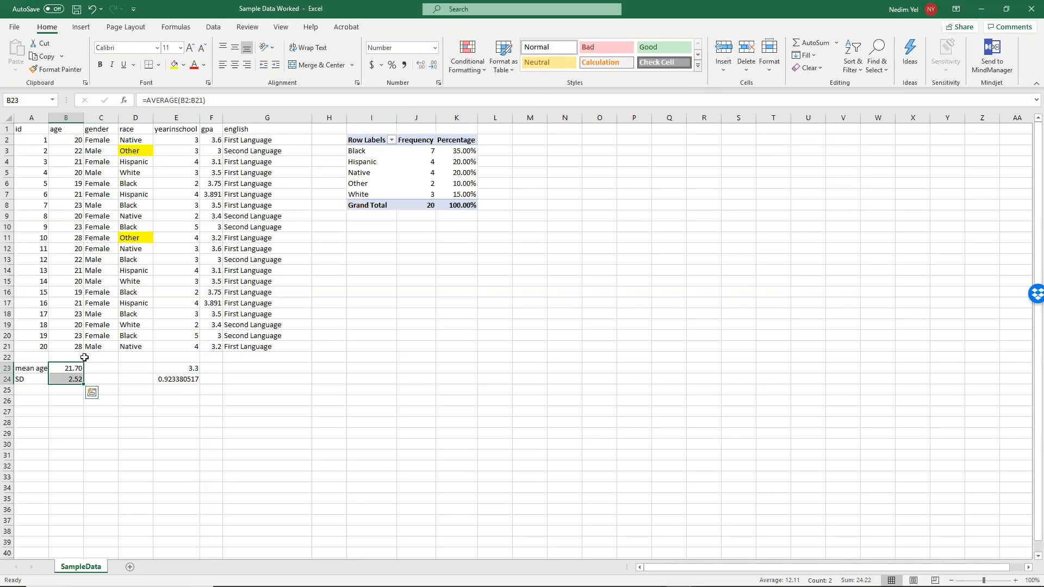
left_click_drag(178, 368, 178, 379)
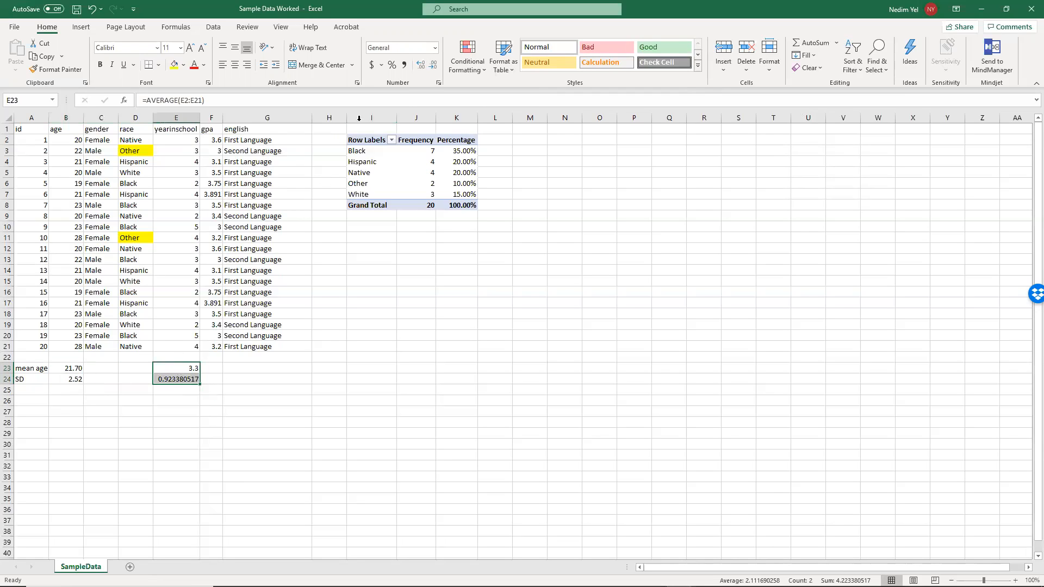
left_click(424, 66)
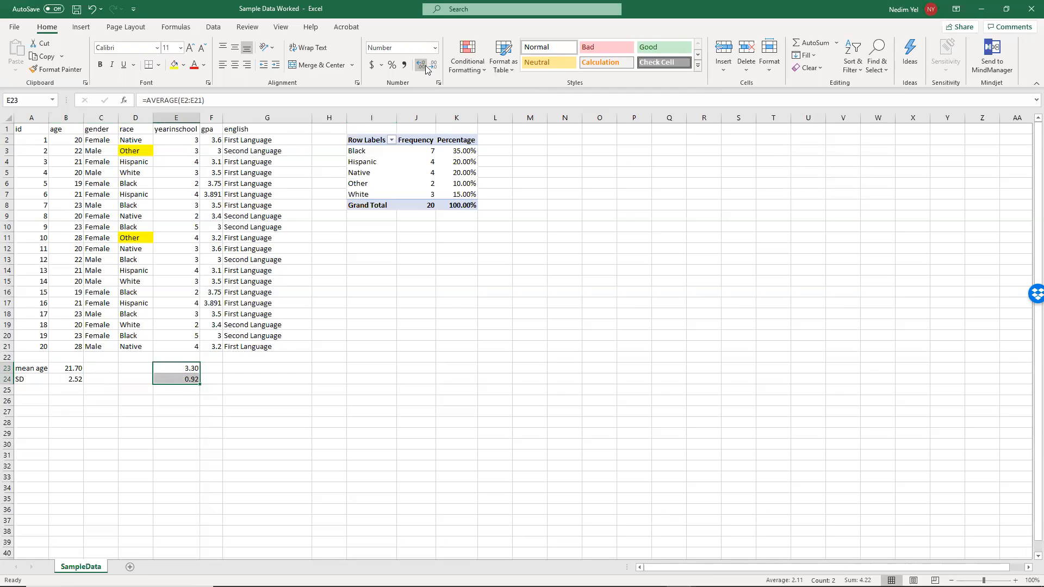
- Insert a 2-D clustered column chart from the race frequency PivotTable
left_click(308, 356)
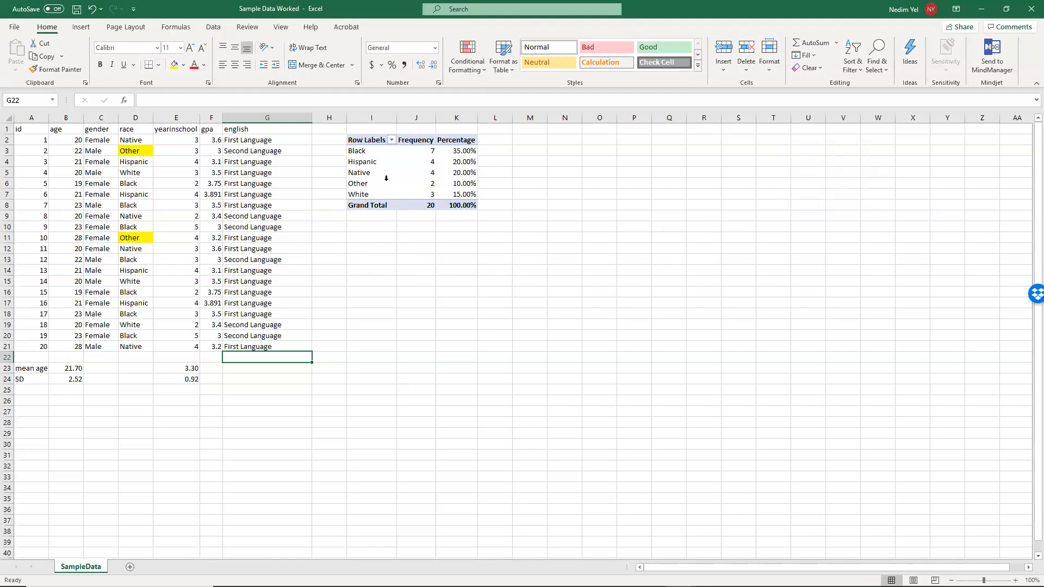
left_click_drag(358, 140, 411, 193)
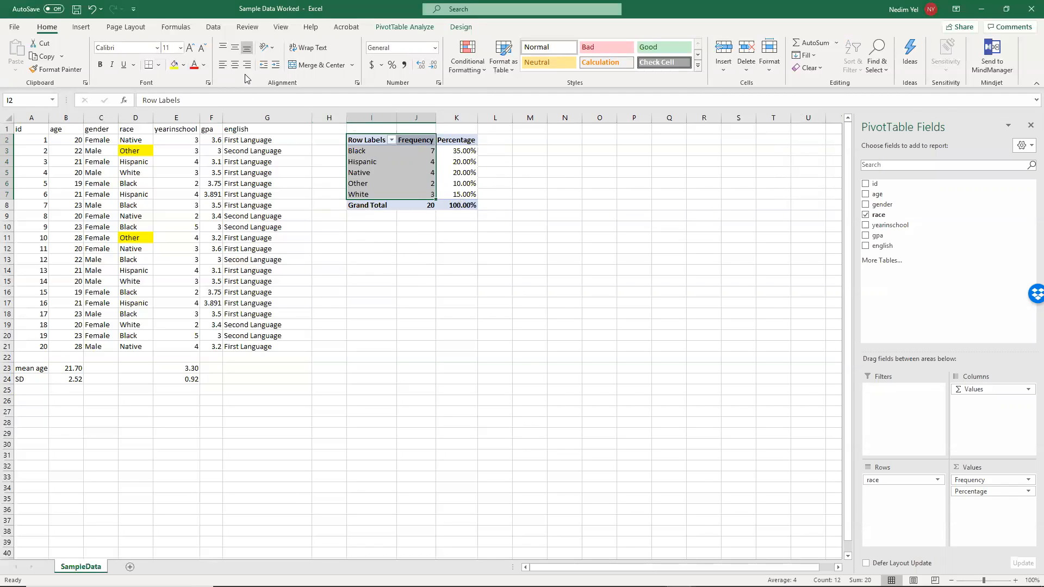
left_click(81, 27)
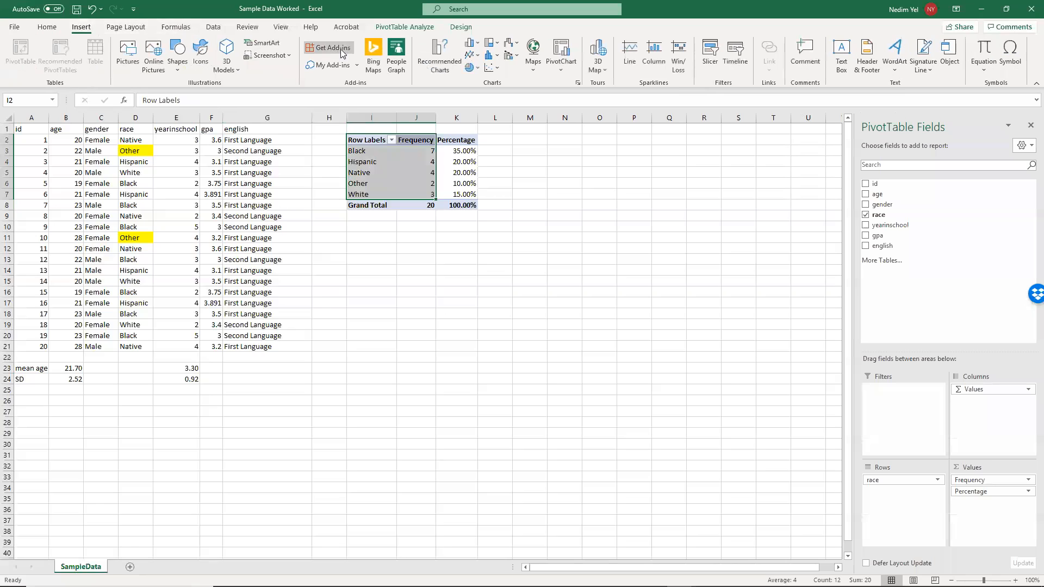
left_click(477, 42)
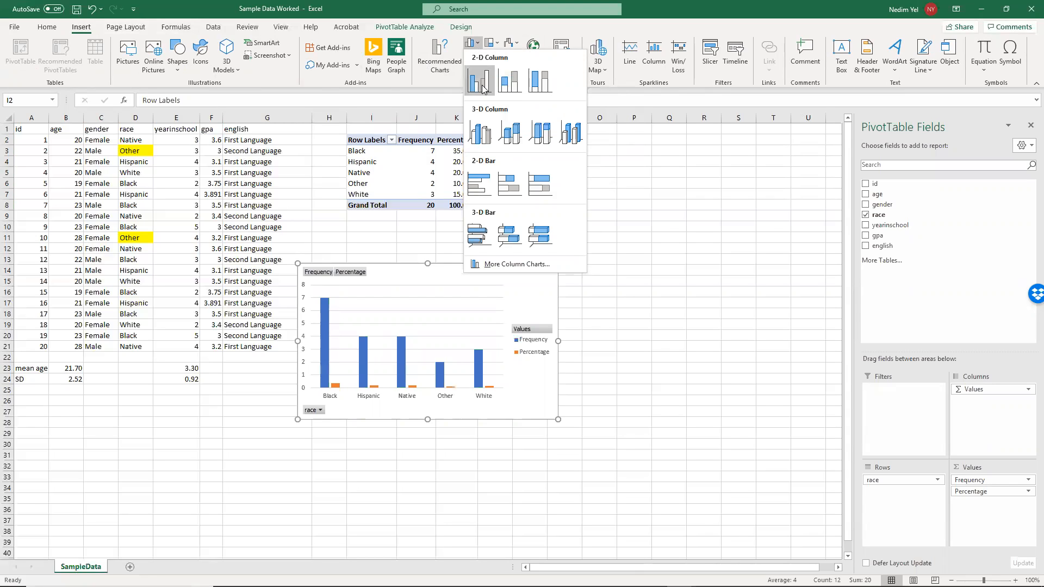
left_click(483, 89)
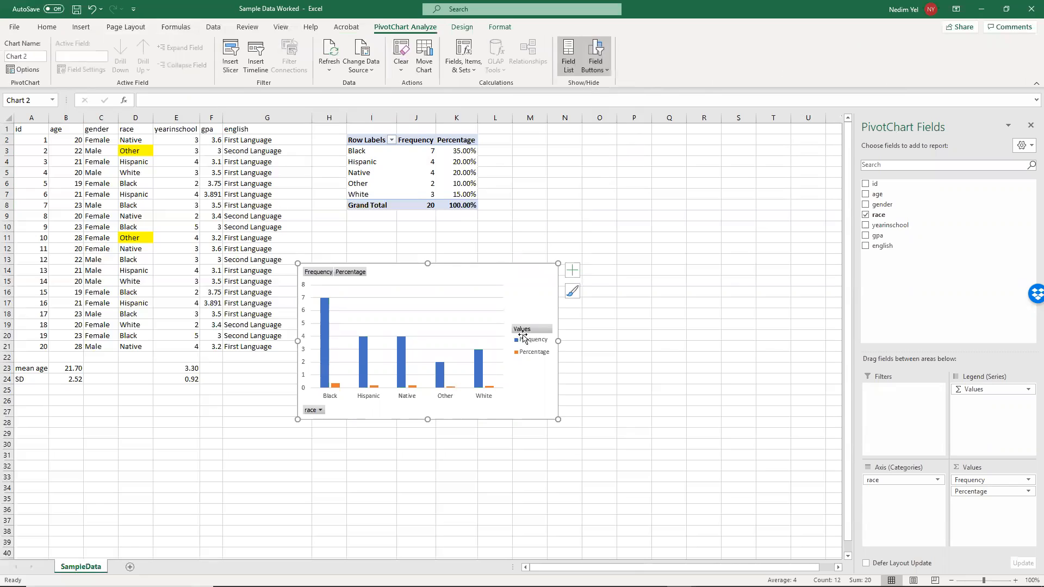
- Remove the Percentage field from the race chart and place the chart beside the frequency PivotTable, starting around column K
left_click_drag(434, 268, 462, 237)
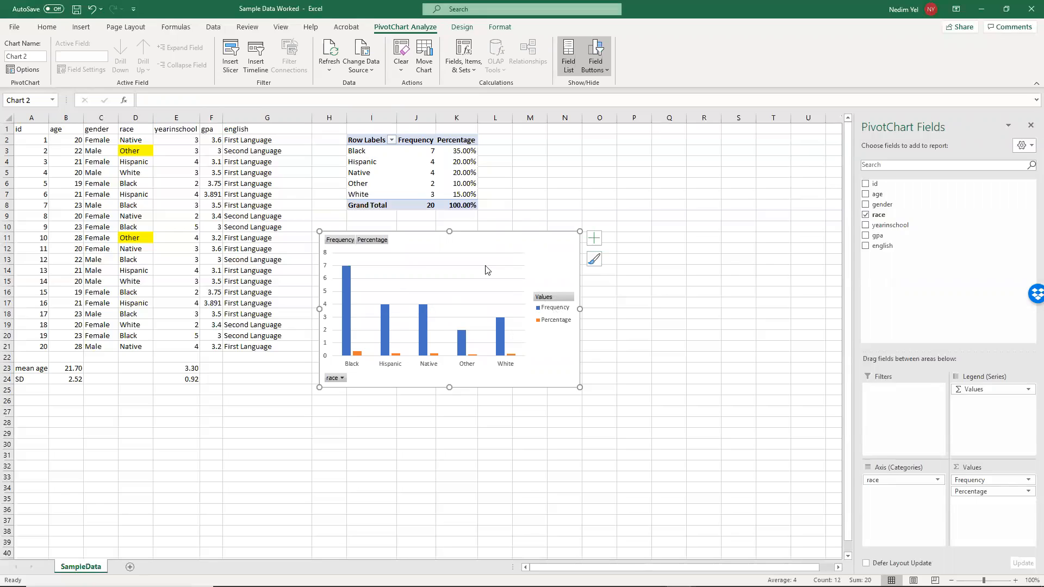
right_click(379, 243)
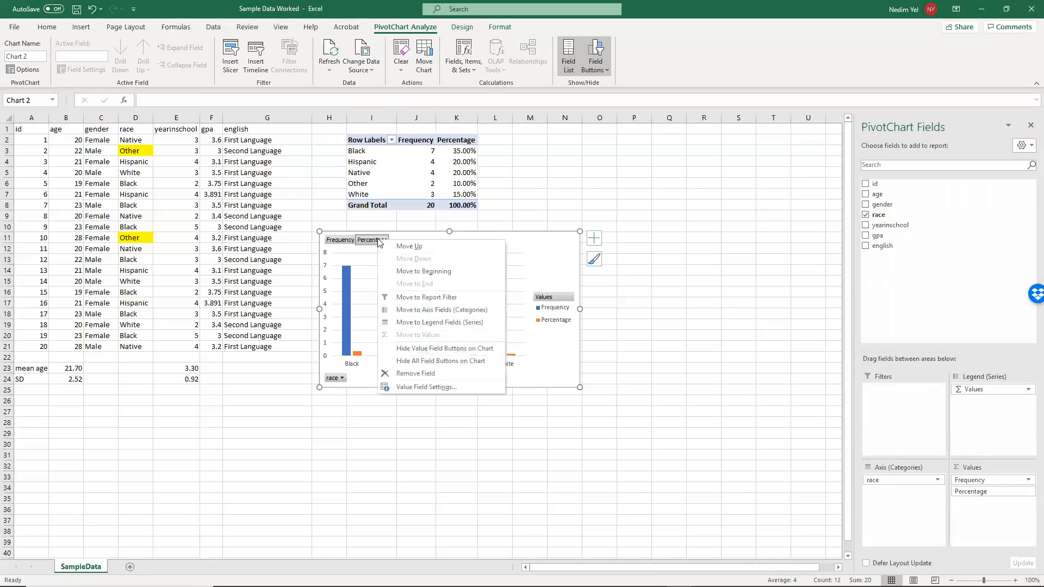
left_click(415, 374)
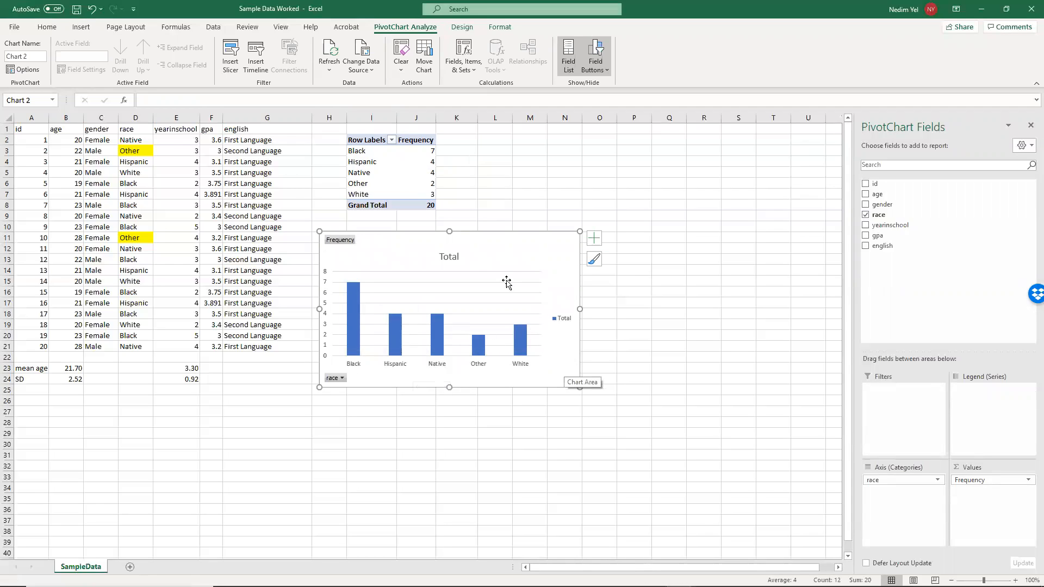
left_click_drag(471, 240, 496, 240)
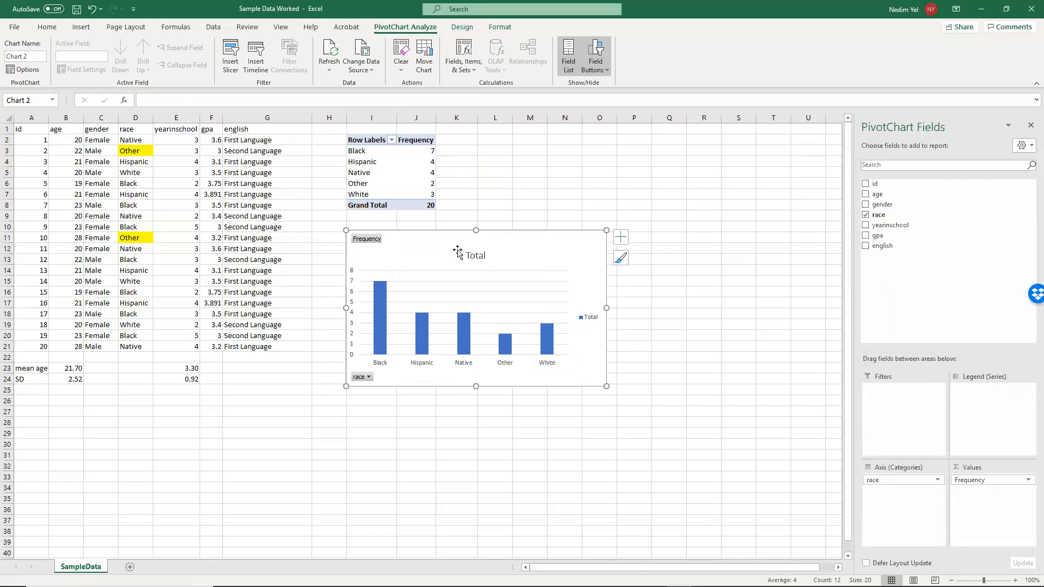
left_click_drag(528, 247, 649, 149)
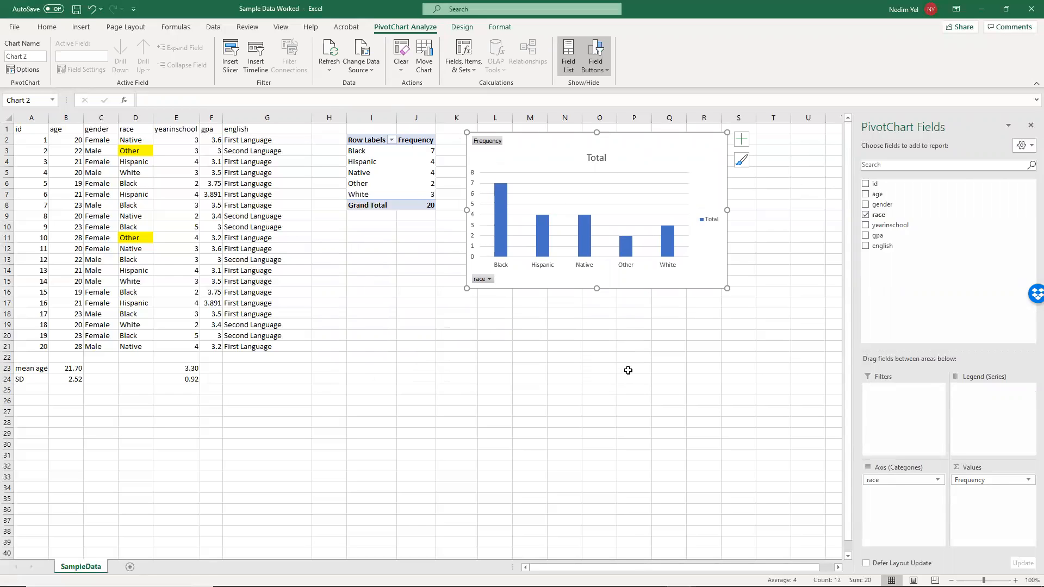
left_click(468, 357)
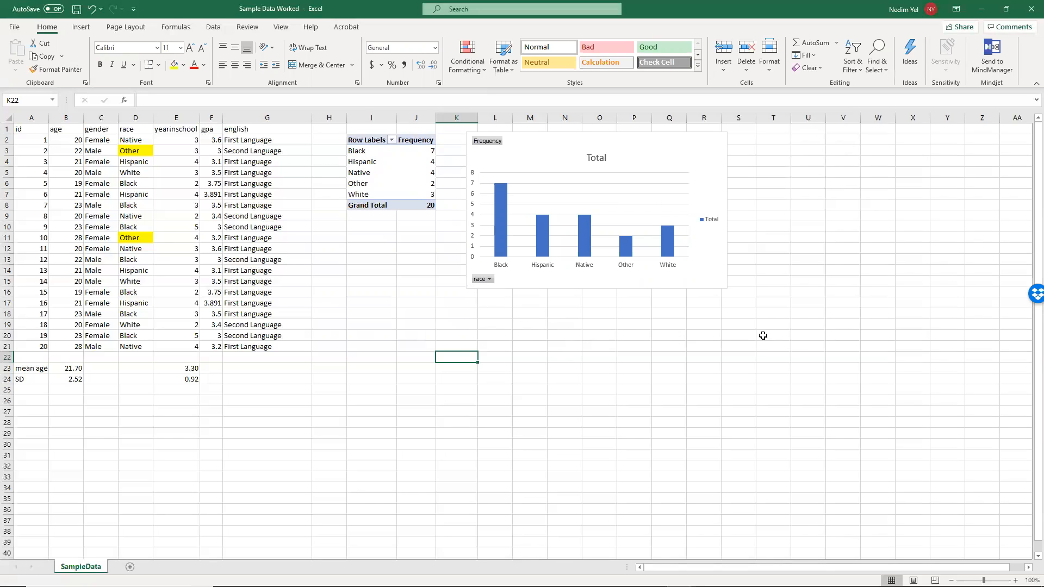
- Start a new PivotTable that uses the sample data in A1:G21, including the headers, as its source range
left_click(367, 310)
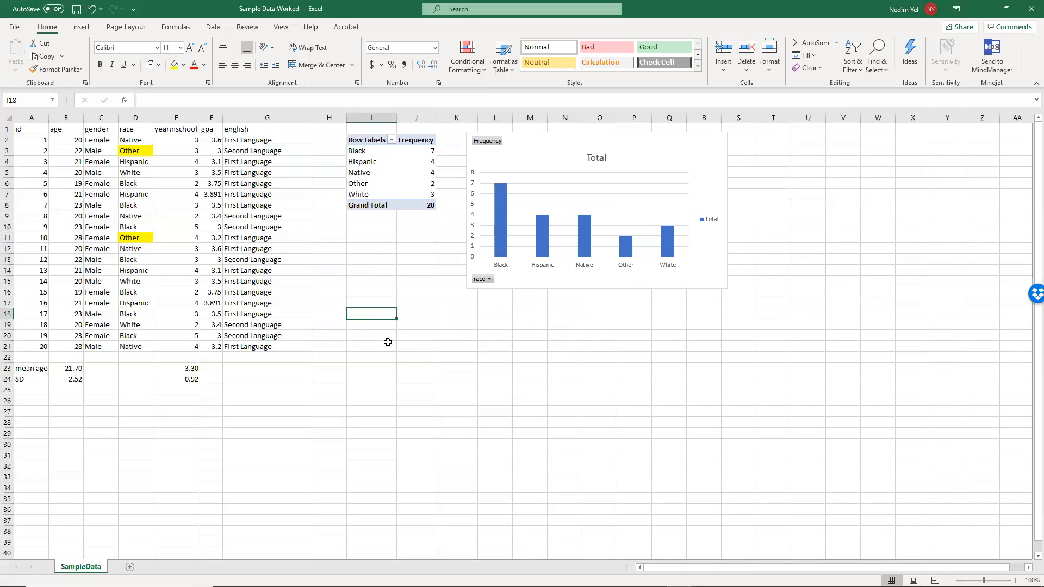
left_click(366, 331)
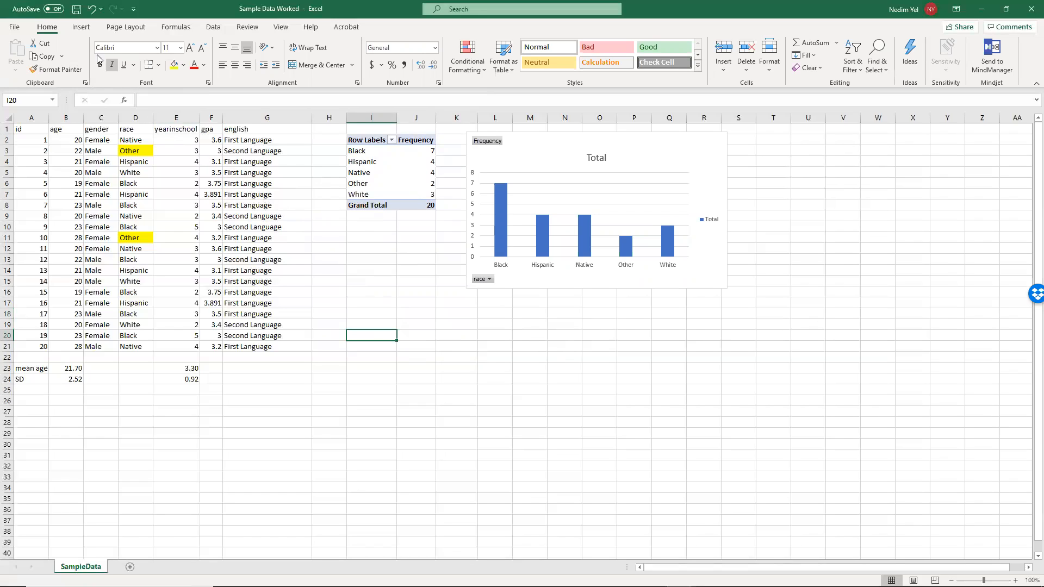
left_click(83, 29)
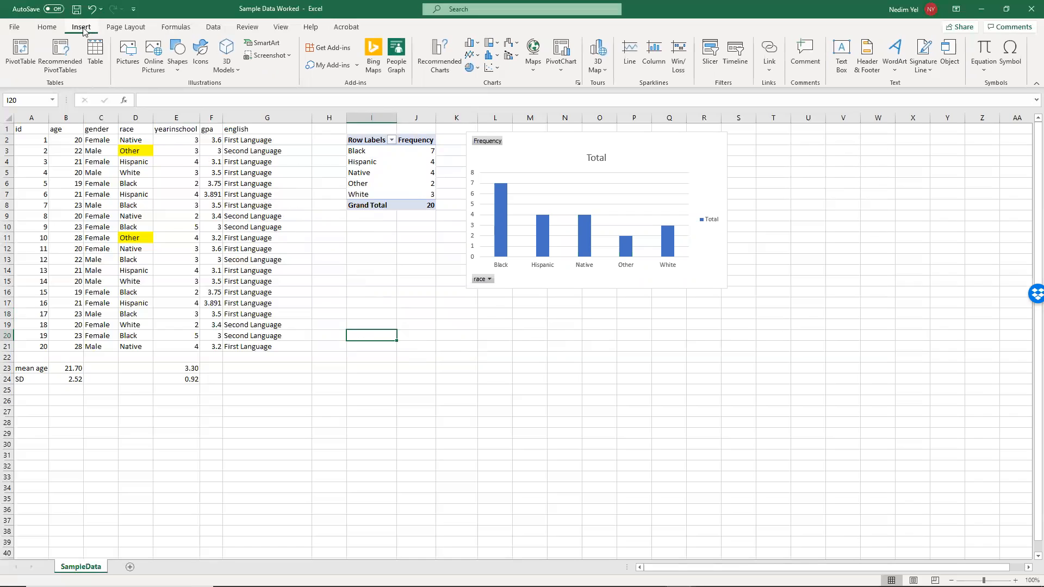
left_click(25, 51)
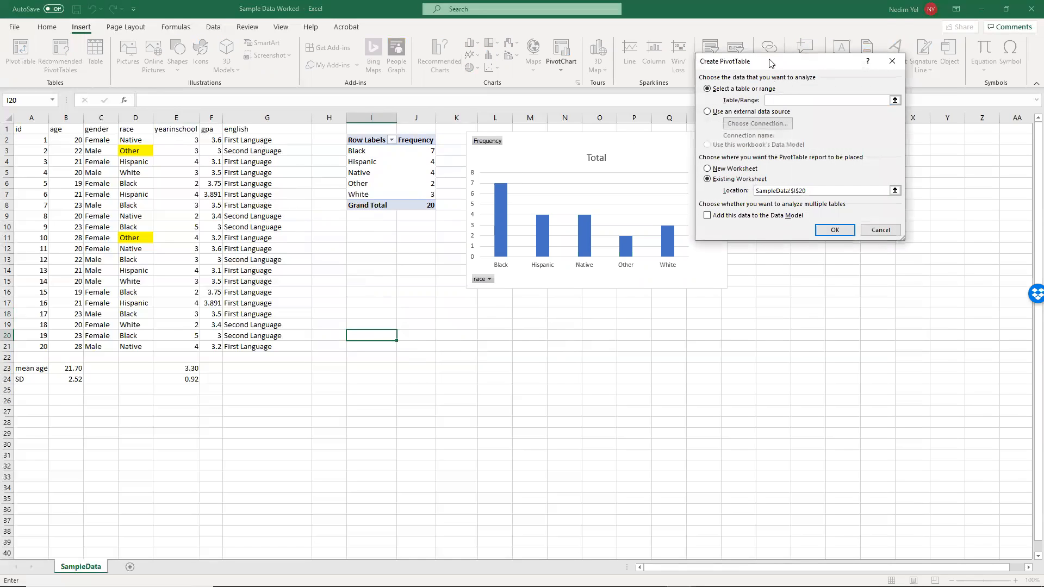
left_click_drag(743, 66, 451, 122)
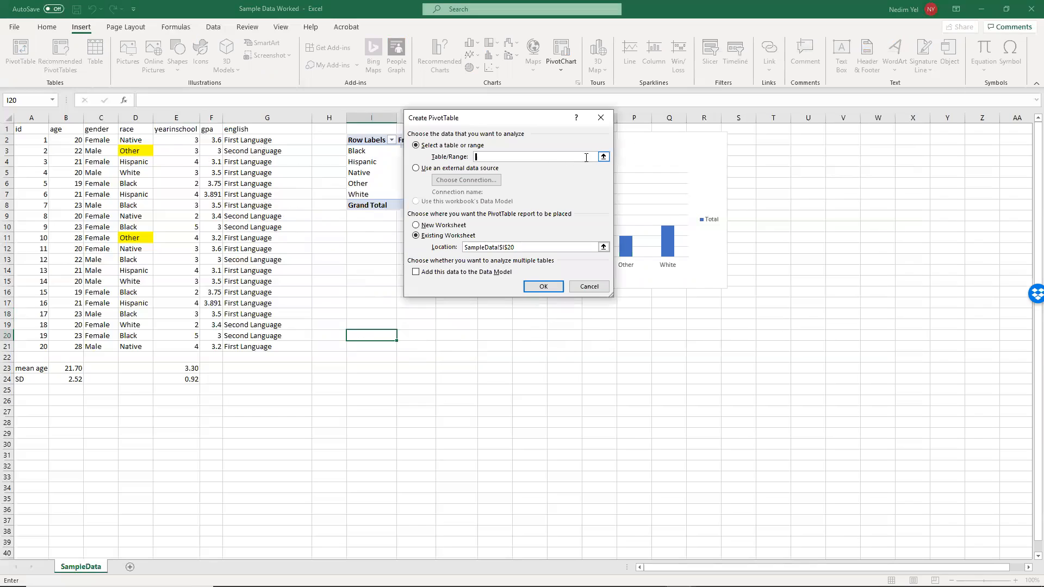
left_click(603, 157)
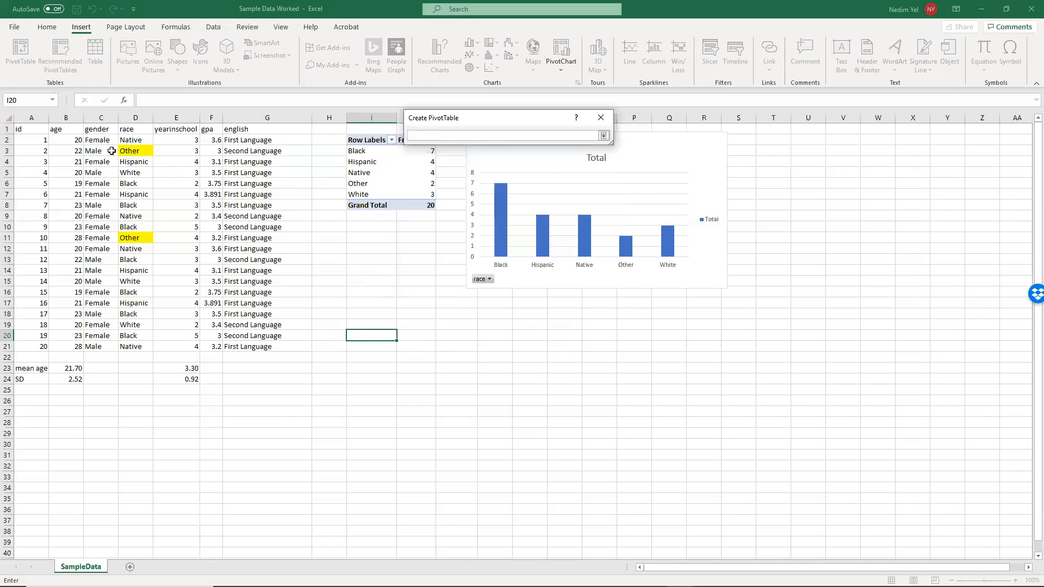
left_click_drag(28, 129, 265, 348)
left_click(604, 136)
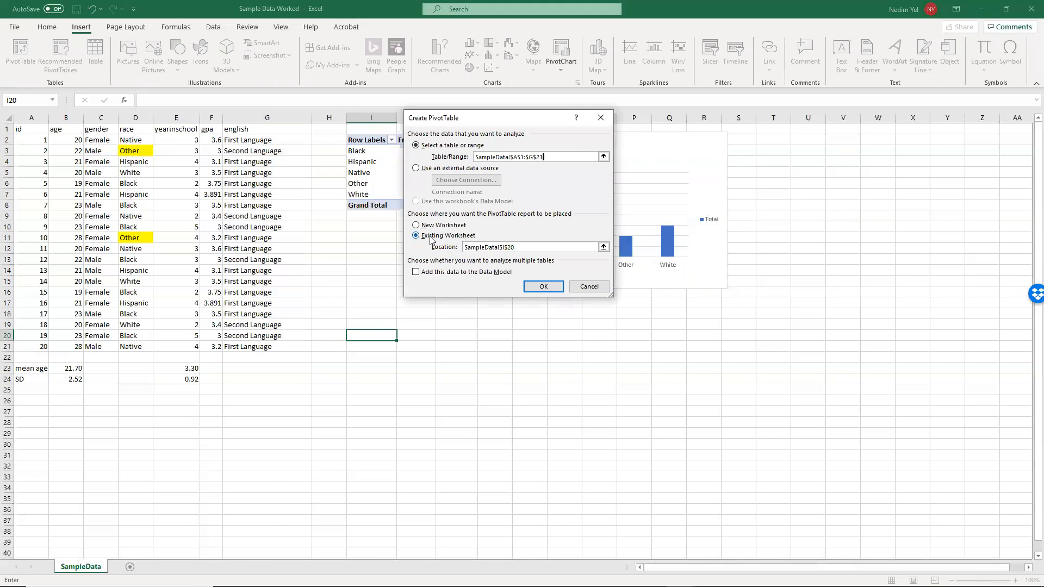
- Create the new PivotTable on the existing worksheet at cell I21
left_click(503, 246)
left_click(604, 247)
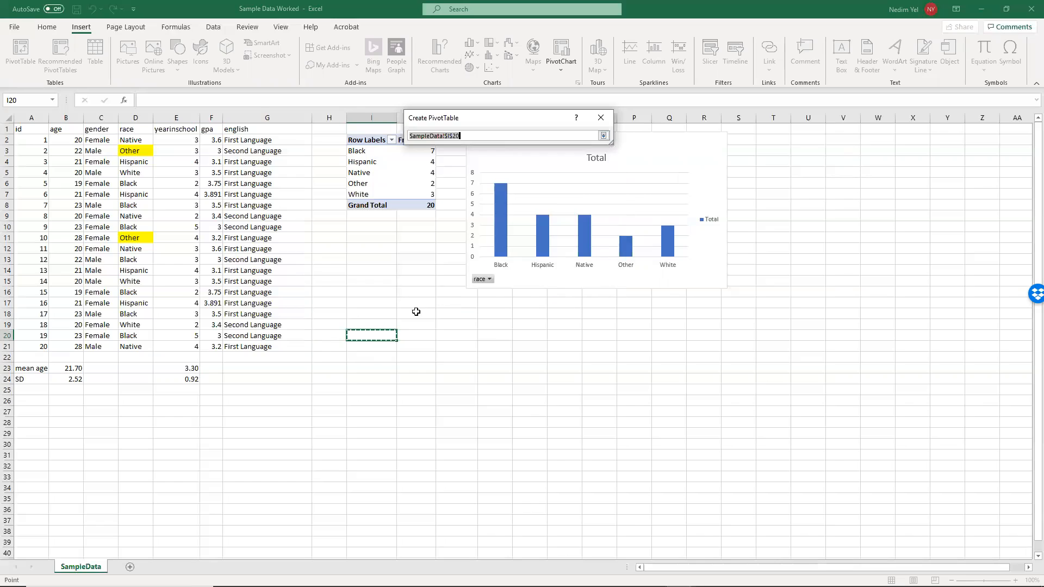
left_click(356, 350)
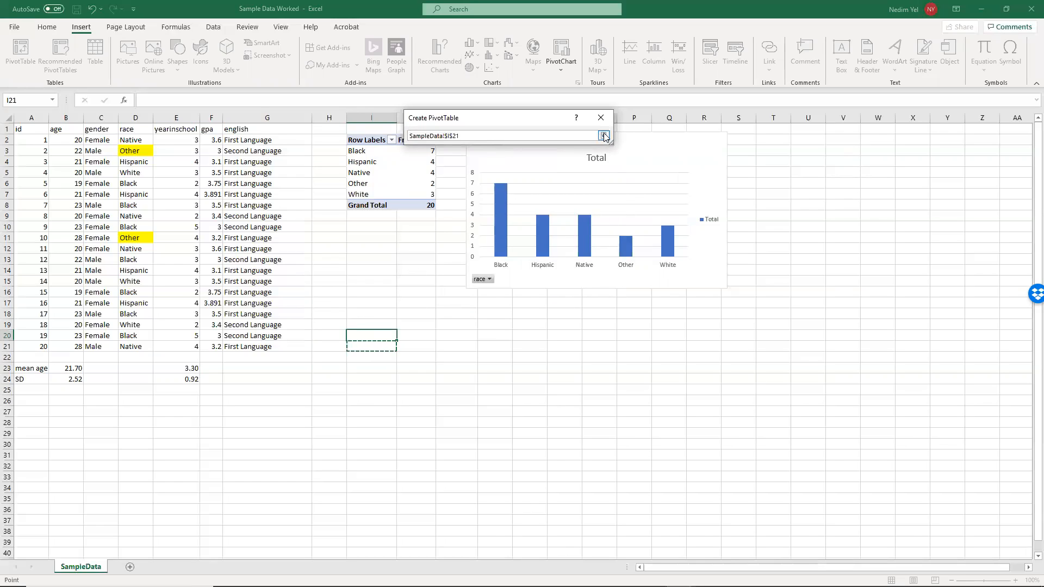
left_click(604, 135)
left_click(549, 287)
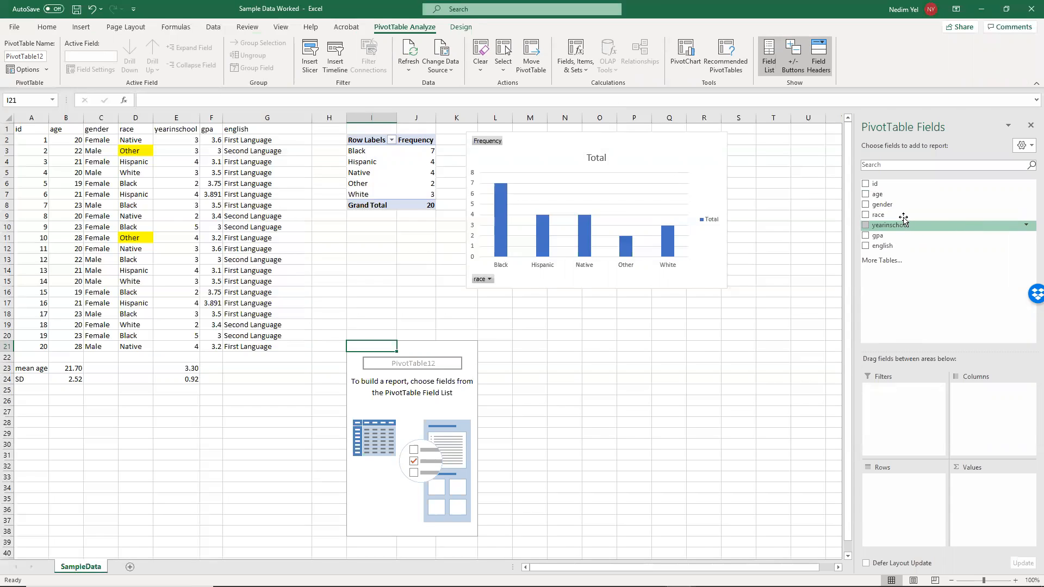
- Build the cross-tabulation with race as rows, gender as columns and the count of gender as values
left_click_drag(901, 217, 887, 451)
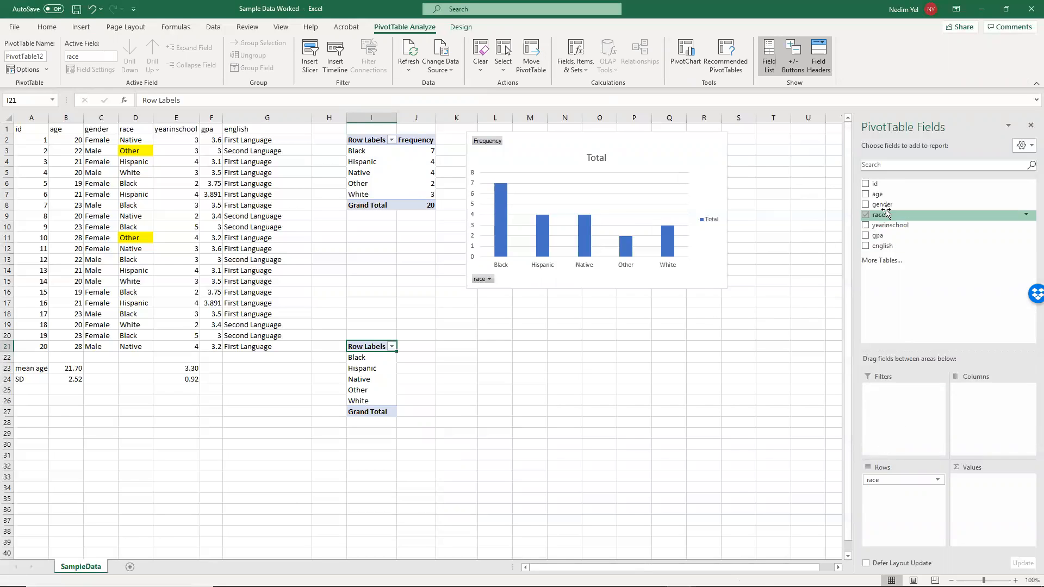
left_click_drag(882, 205, 978, 397)
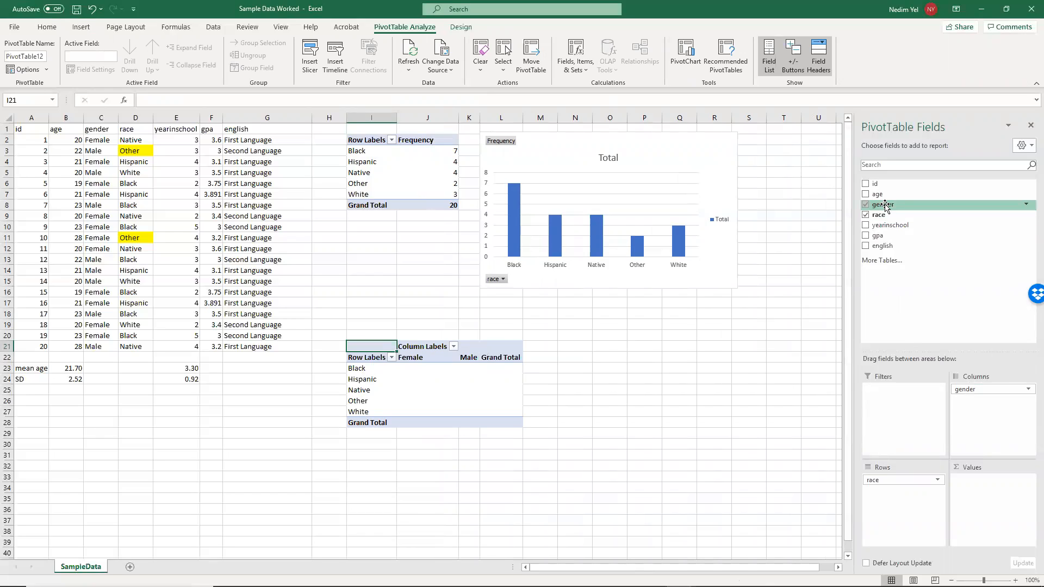
left_click_drag(885, 205, 967, 433)
left_click_drag(883, 205, 979, 445)
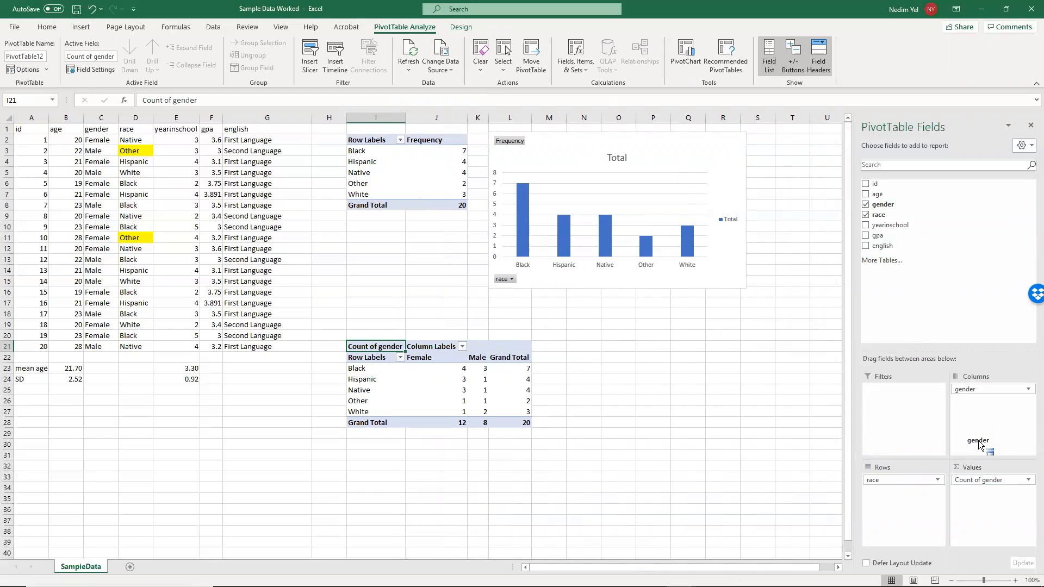
left_click_drag(979, 445, 389, 372)
- Copy the race-by-gender counts with their headers, without grand totals (I22:K27), and paste them at cell I34
scroll(604, 363, "down", 2)
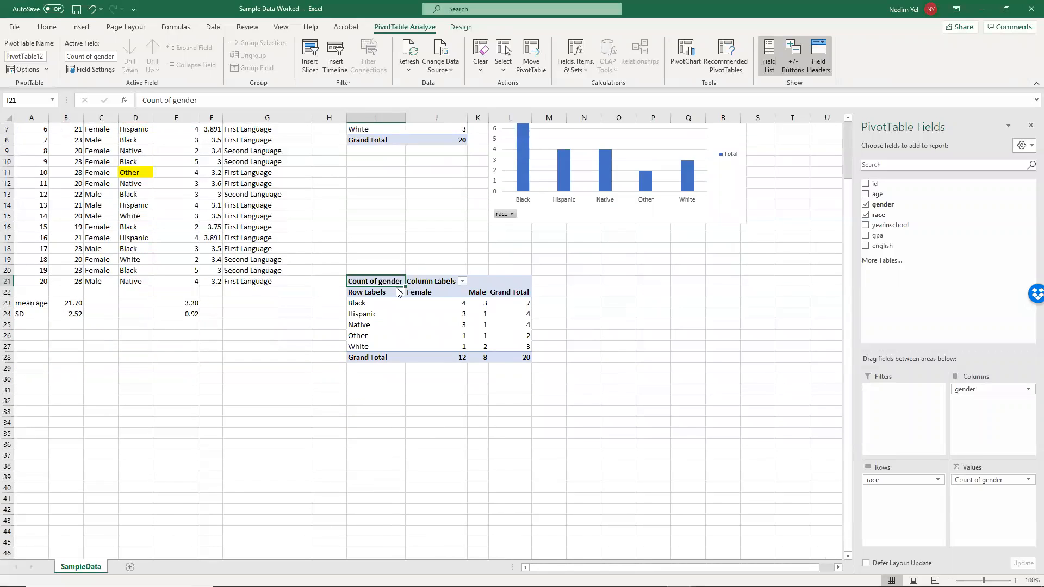
left_click_drag(371, 277, 450, 325)
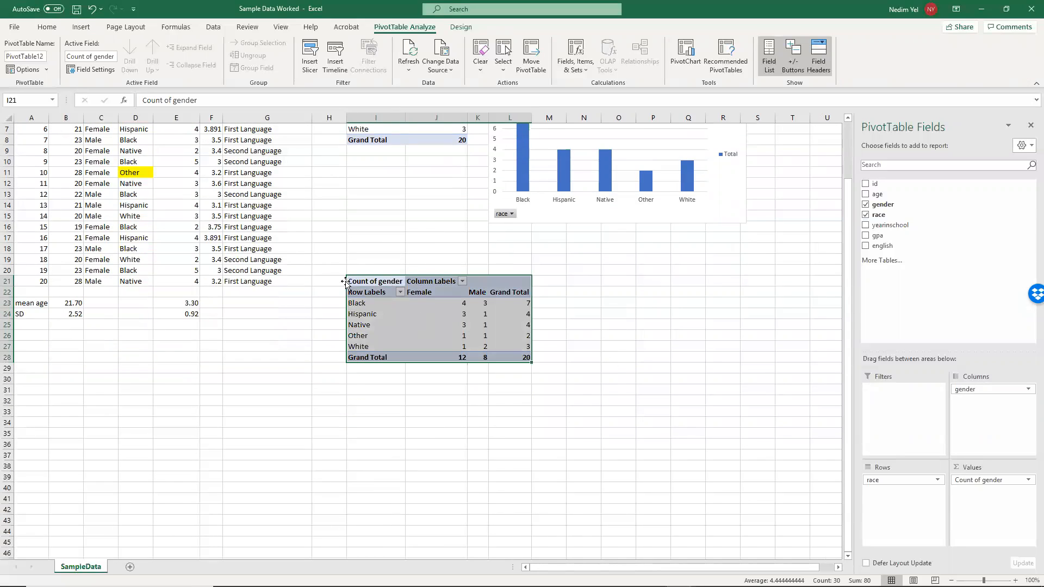
left_click(377, 305)
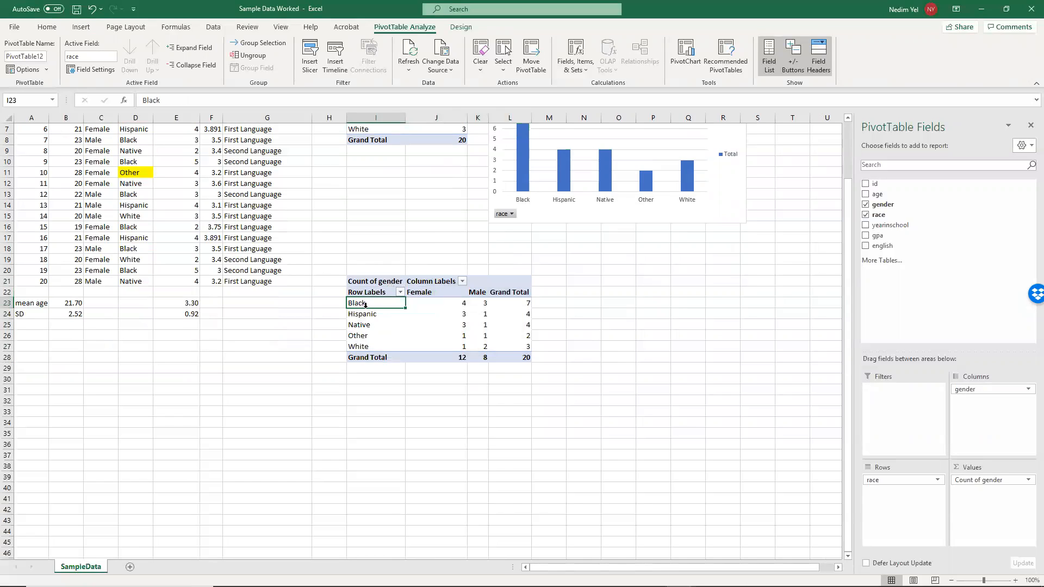
left_click_drag(368, 303, 479, 344)
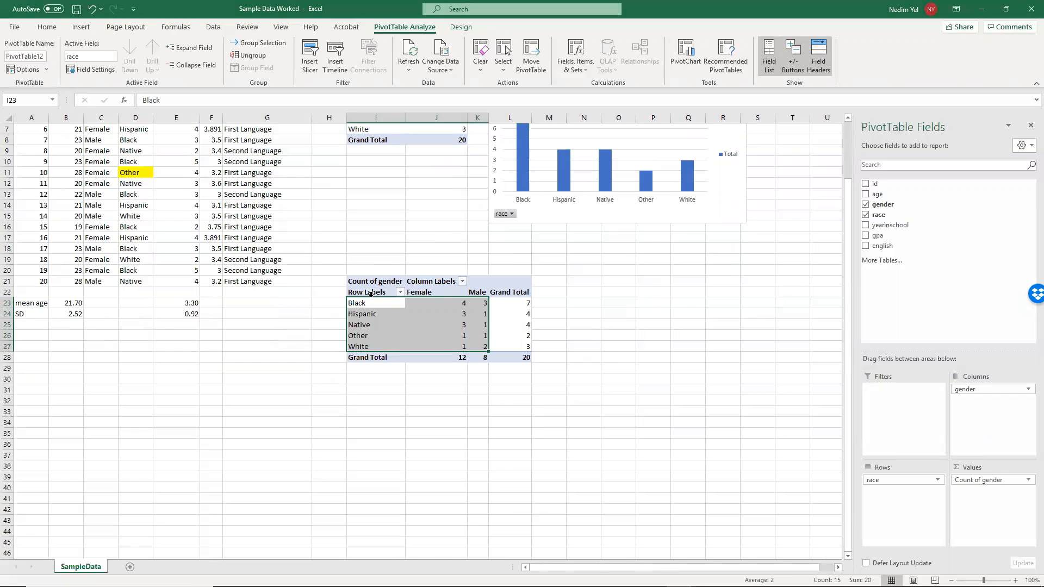
left_click_drag(366, 294, 482, 345)
key("ctrl+c")
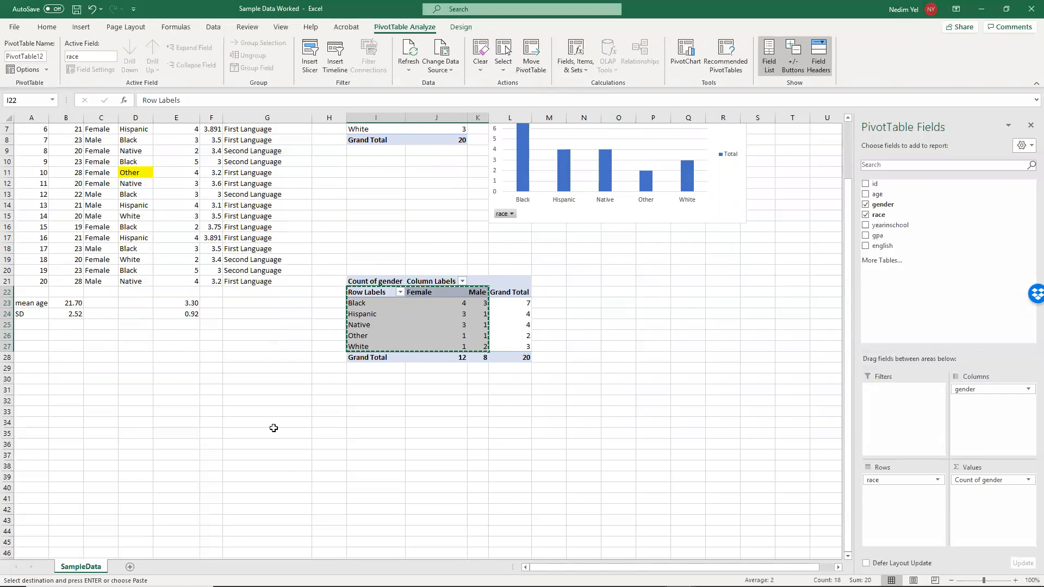
left_click(237, 425)
left_click(358, 423)
key("ctrl+v")
left_click(534, 435)
left_click(449, 423)
key("ctrl+b")
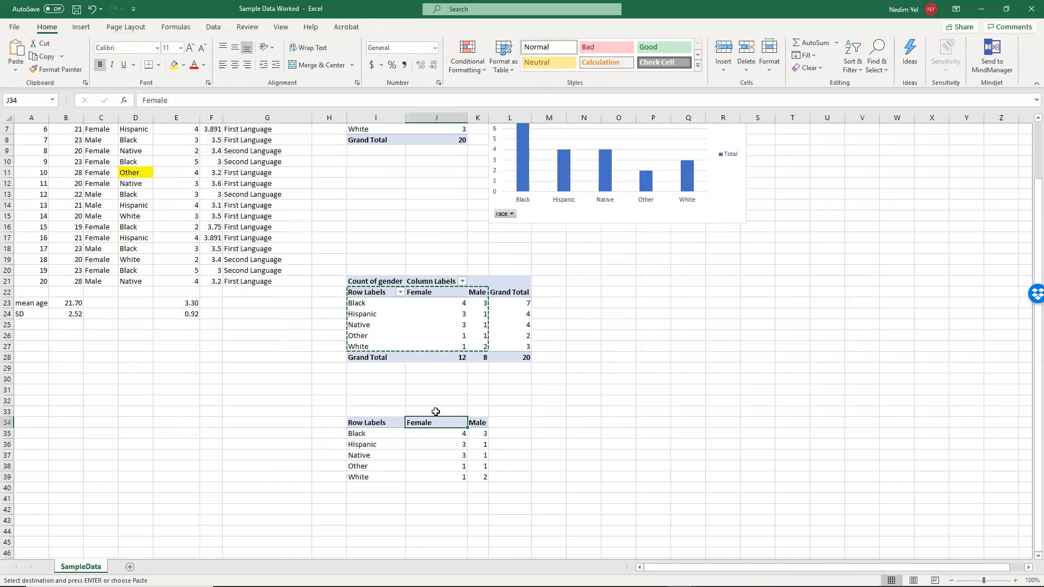
- Insert a 2-D stacked column chart from the copied race-by-gender table in I34:K39
left_click_drag(358, 423, 477, 477)
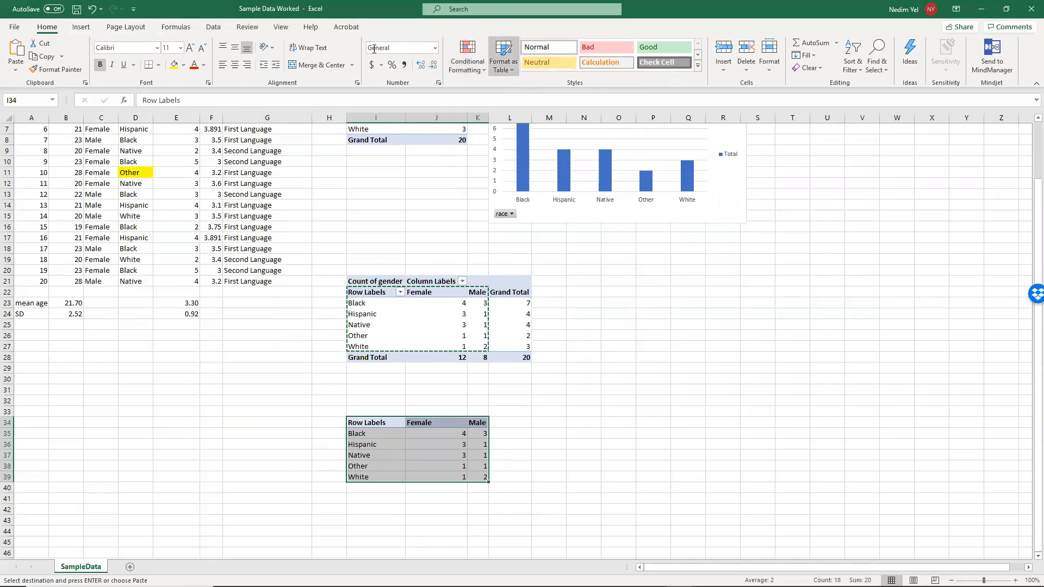
left_click(81, 27)
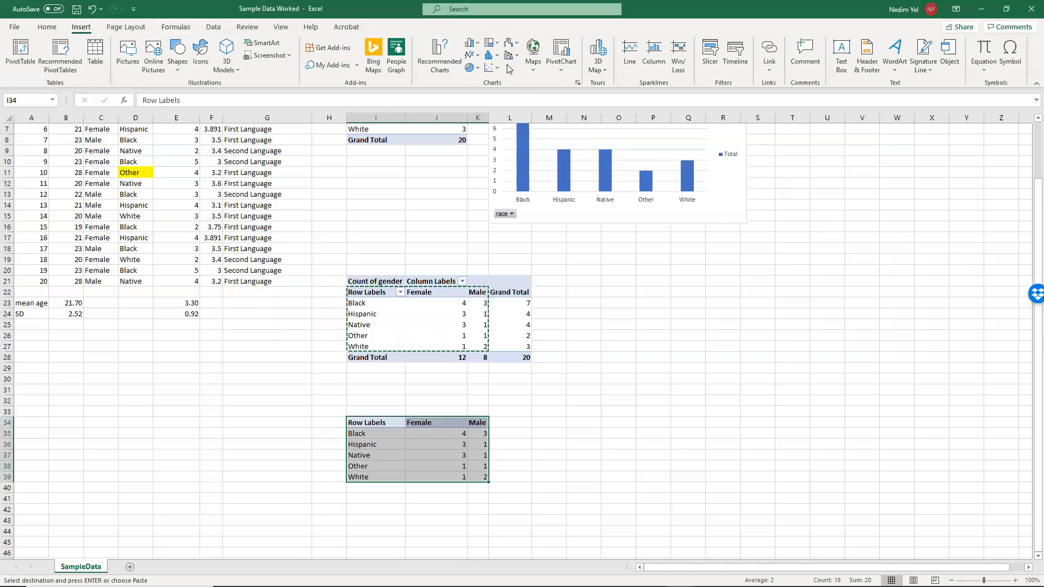
left_click(479, 43)
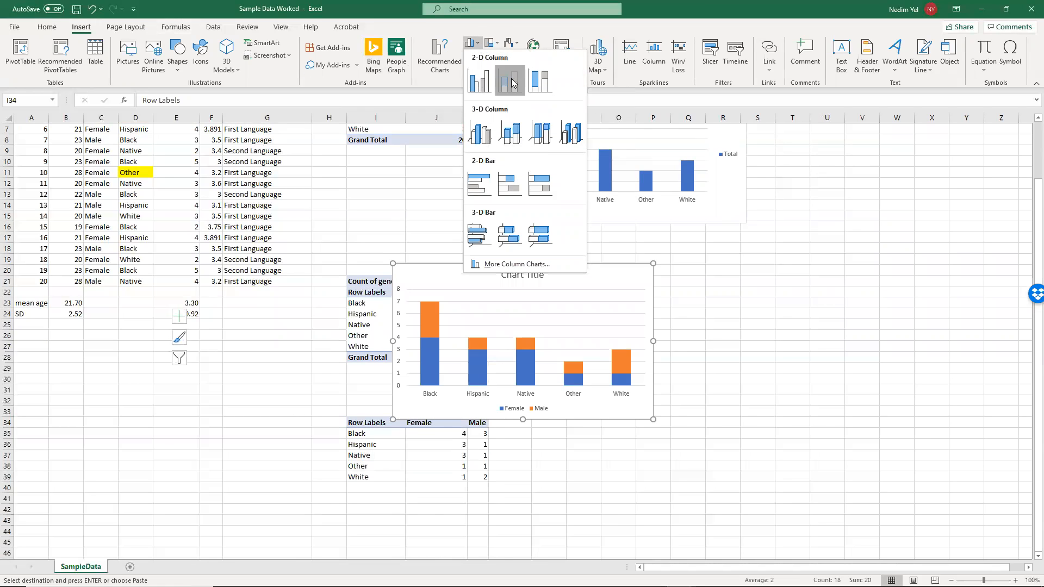
left_click(511, 83)
- Place the stacked column chart beside the race-by-gender tables, around columns N to U, and save the workbook
left_click_drag(620, 279, 716, 413)
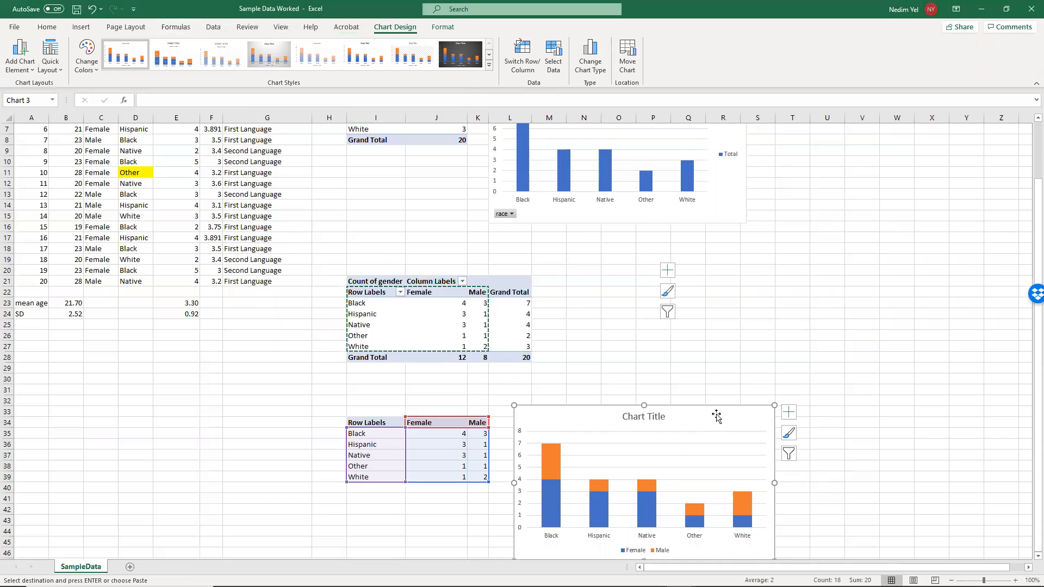
scroll(716, 413, "down", 2)
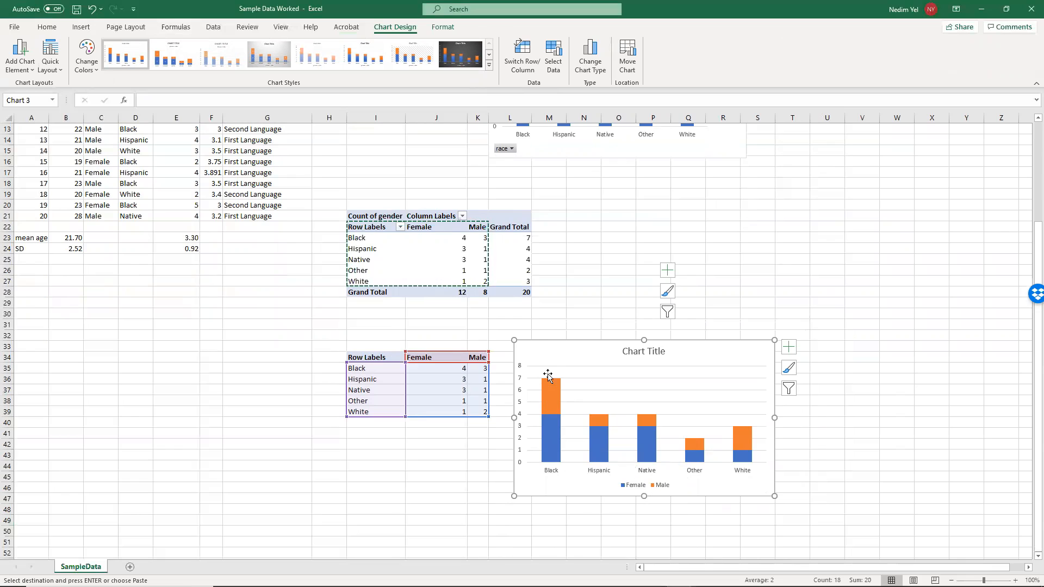
left_click(846, 261)
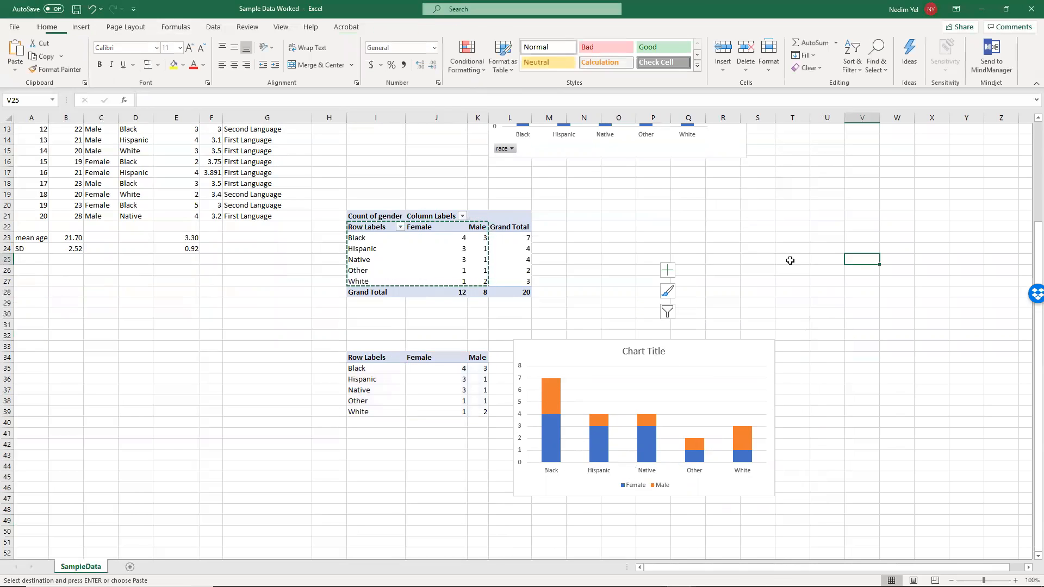
left_click_drag(683, 358, 754, 197)
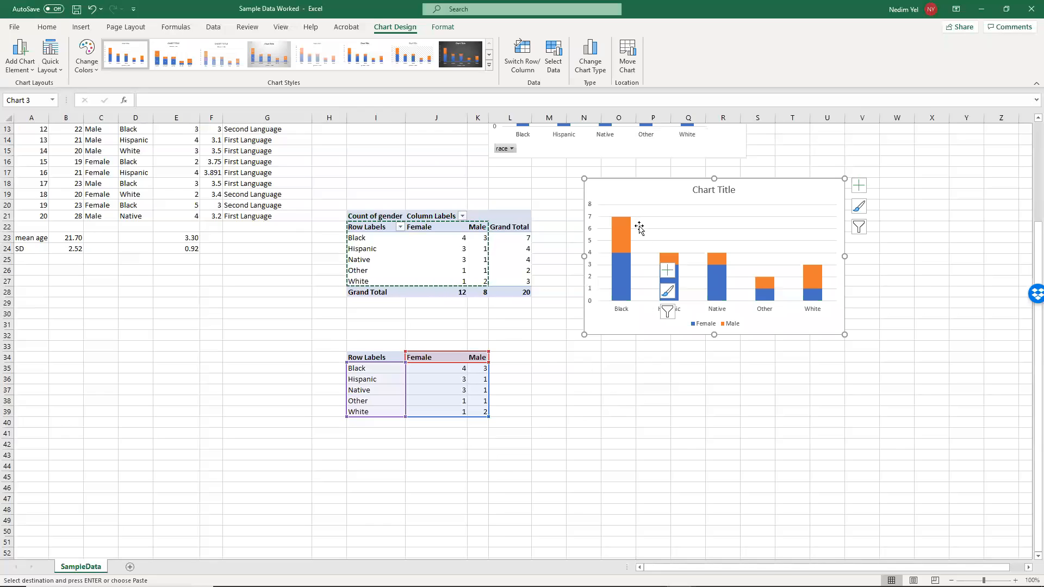
left_click_drag(678, 211, 681, 279)
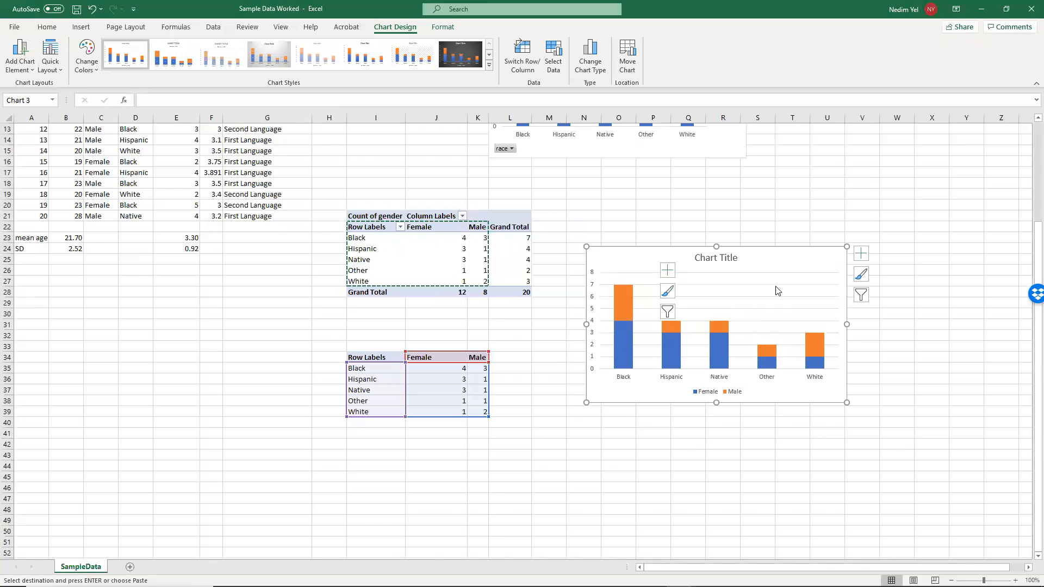
left_click(688, 205)
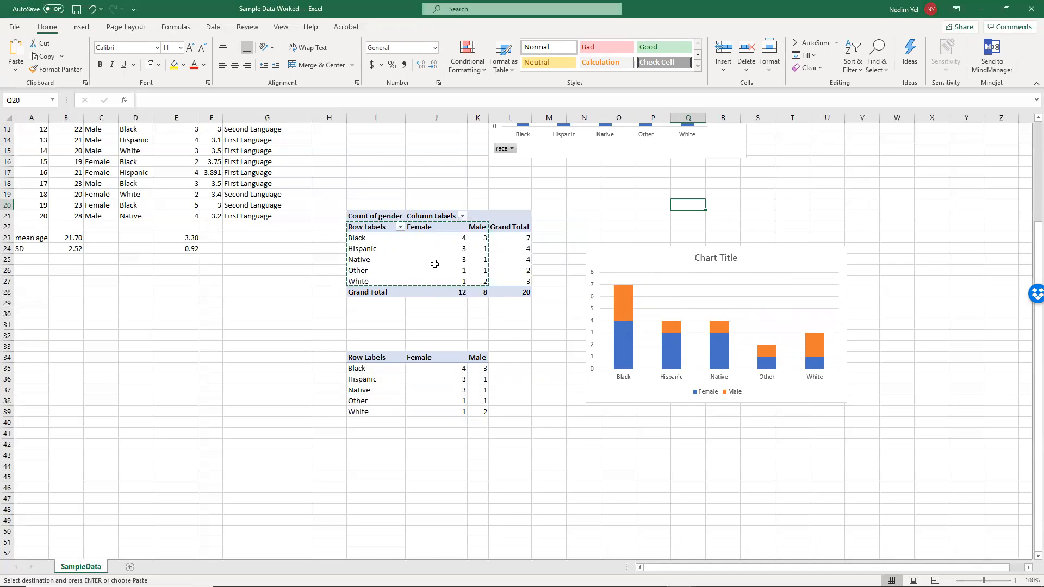
left_click(79, 12)
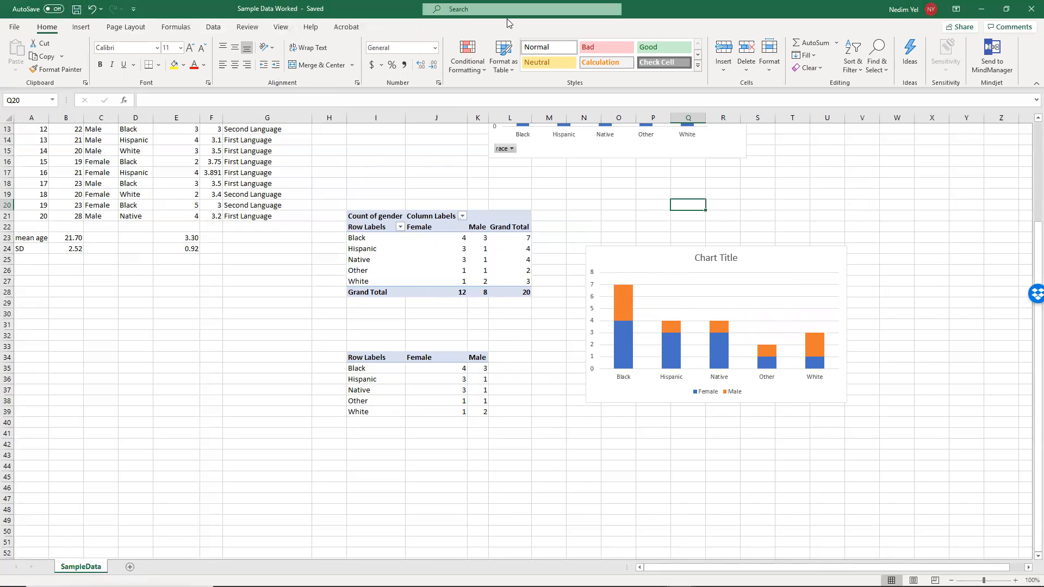